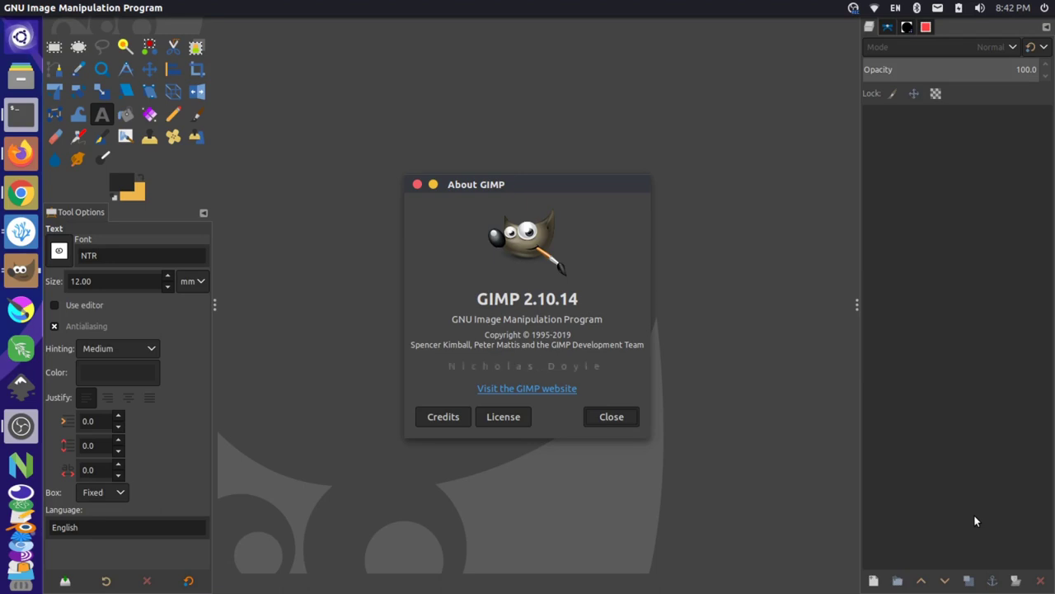
Step: Close the About GIMP window and switch to the Unsplash photo in Firefox
left_click(417, 184)
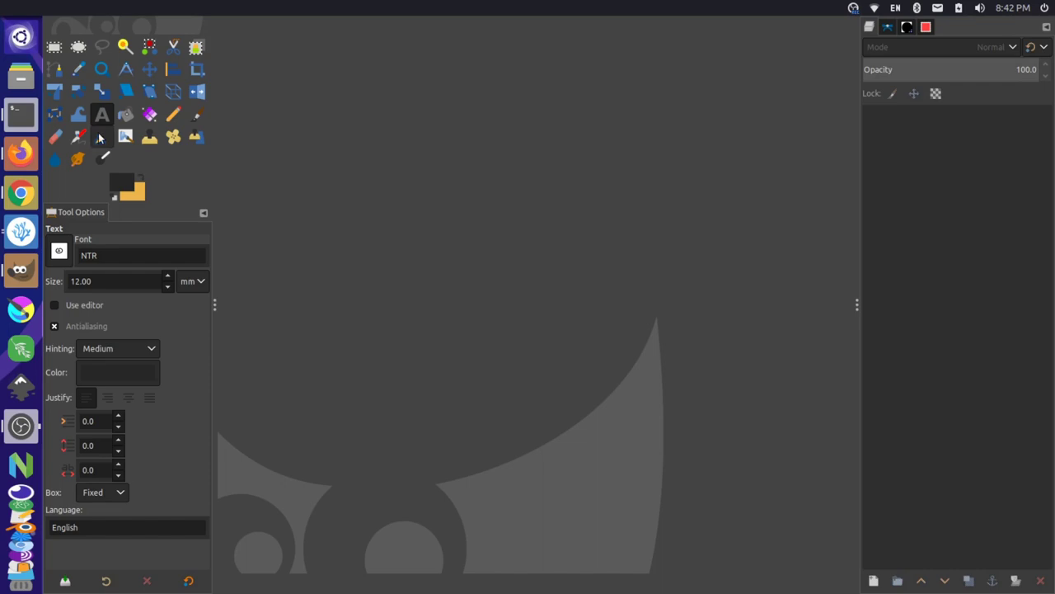
left_click(23, 152)
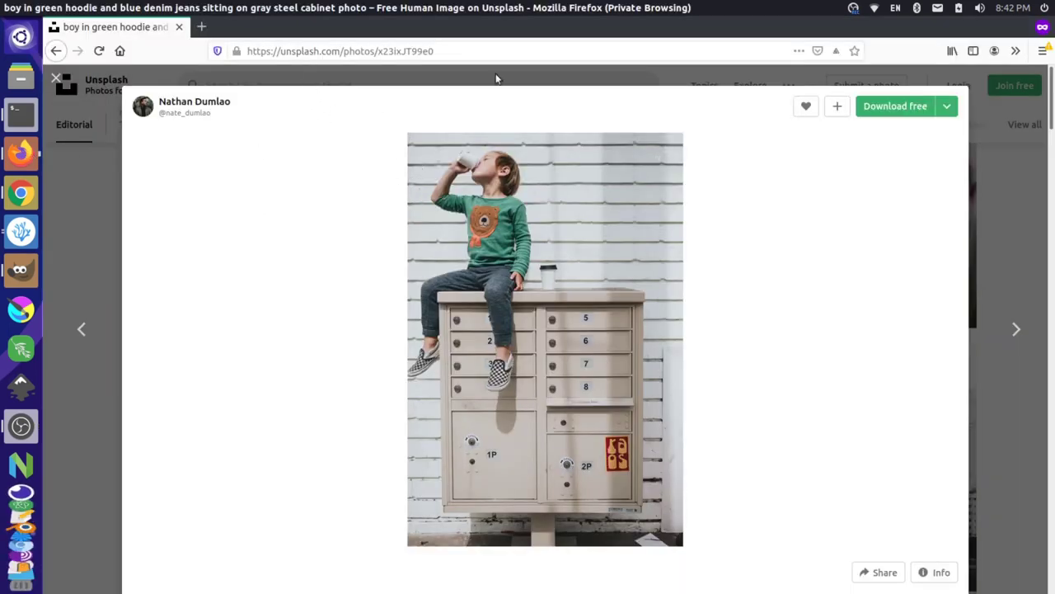
Step: Save the free Unsplash photo to Downloads and open the JPEG in GIMP
left_click(877, 108)
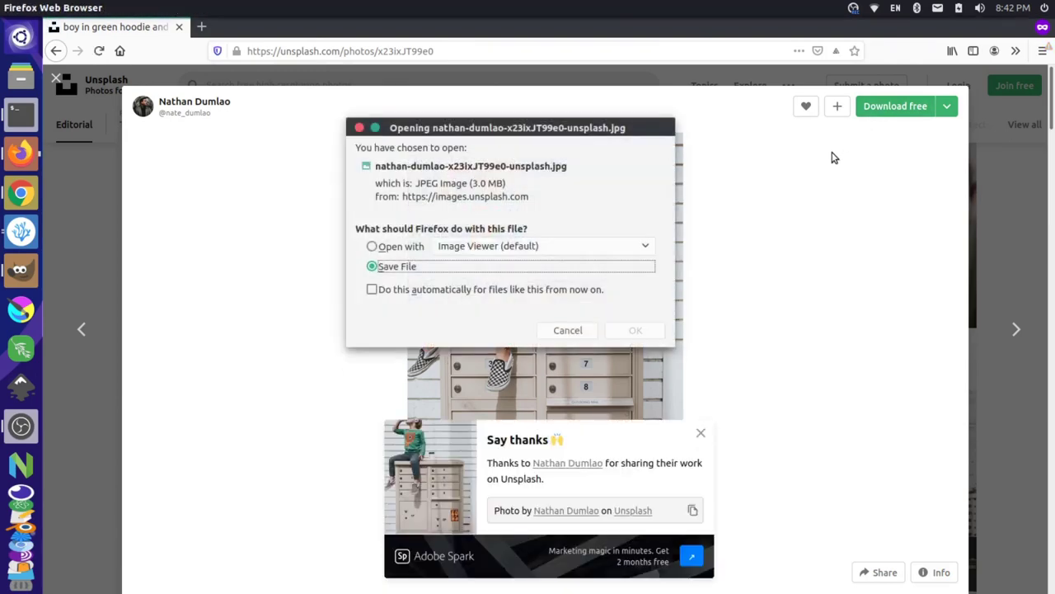
left_click(635, 330)
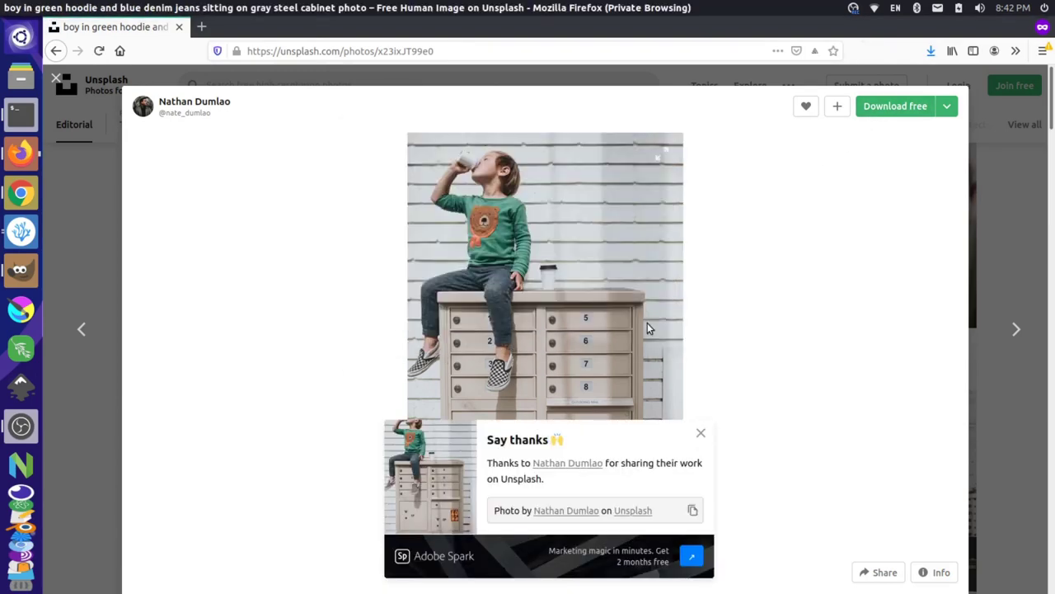
left_click(23, 83)
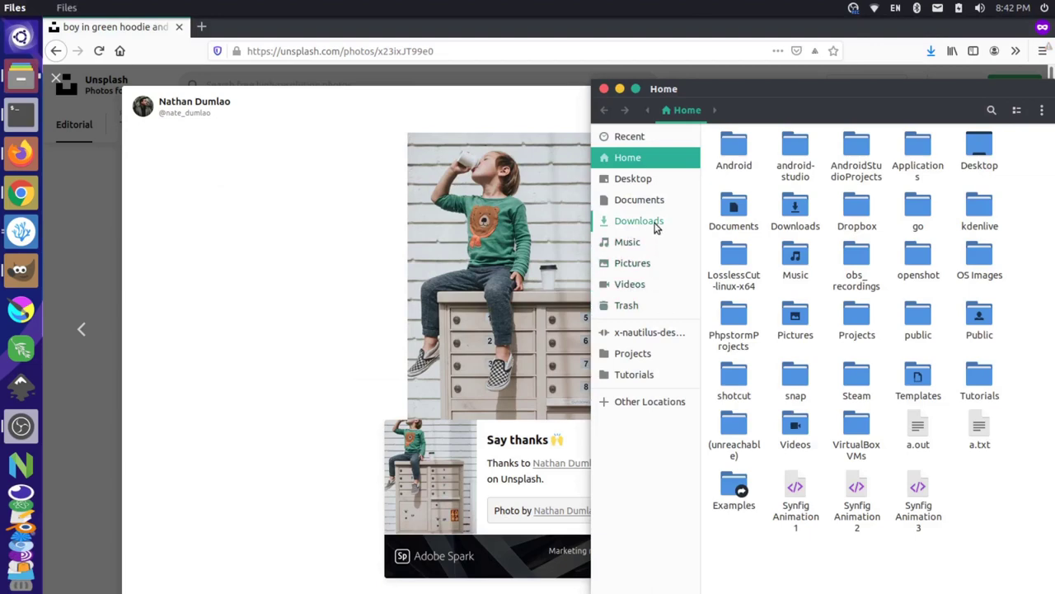
left_click(658, 223)
left_click_drag(738, 151, 421, 264)
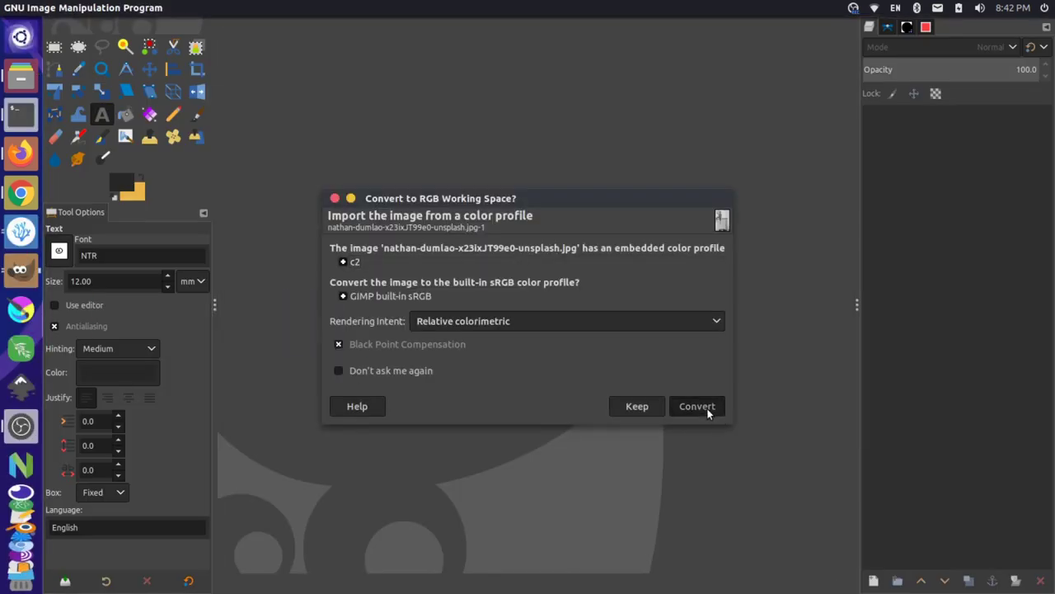
Step: Convert the photo to built-in sRGB and inspect it at 100% zoom
left_click(707, 405)
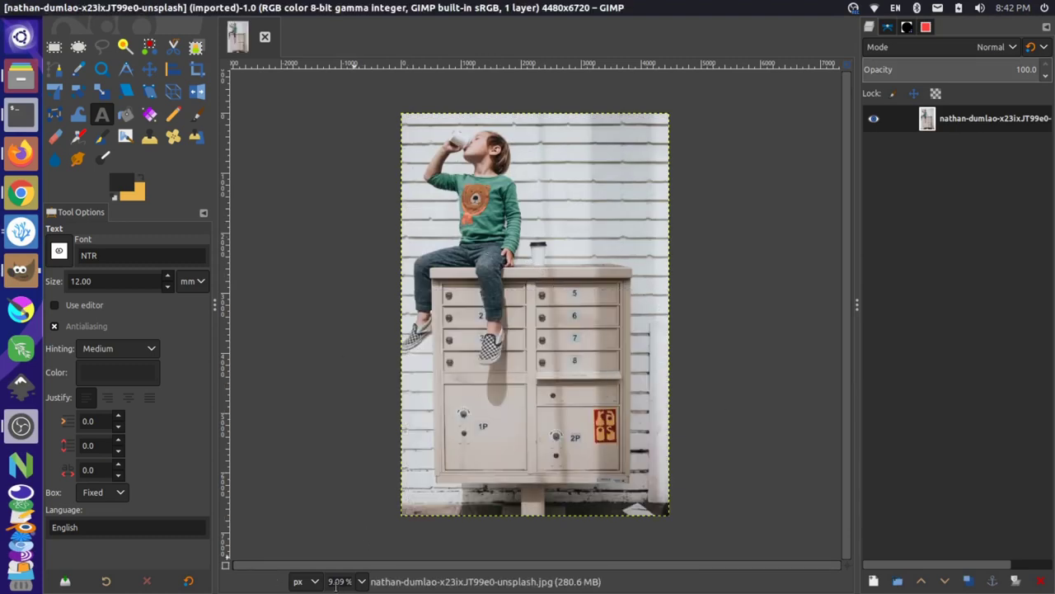
left_click_drag(329, 582, 355, 581)
type("100")
key("Return")
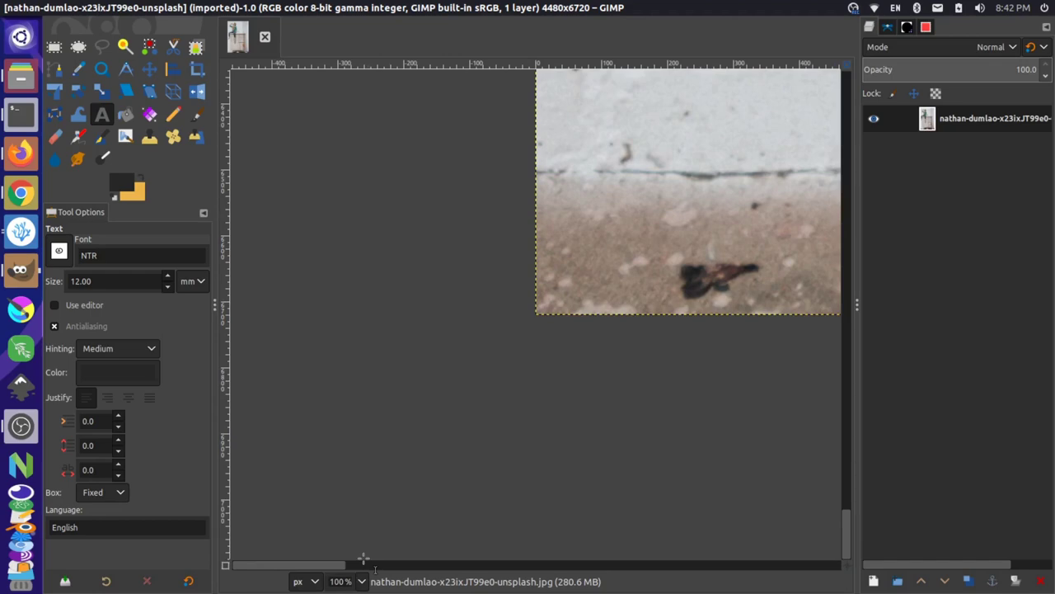
scroll(651, 412, "up", 10)
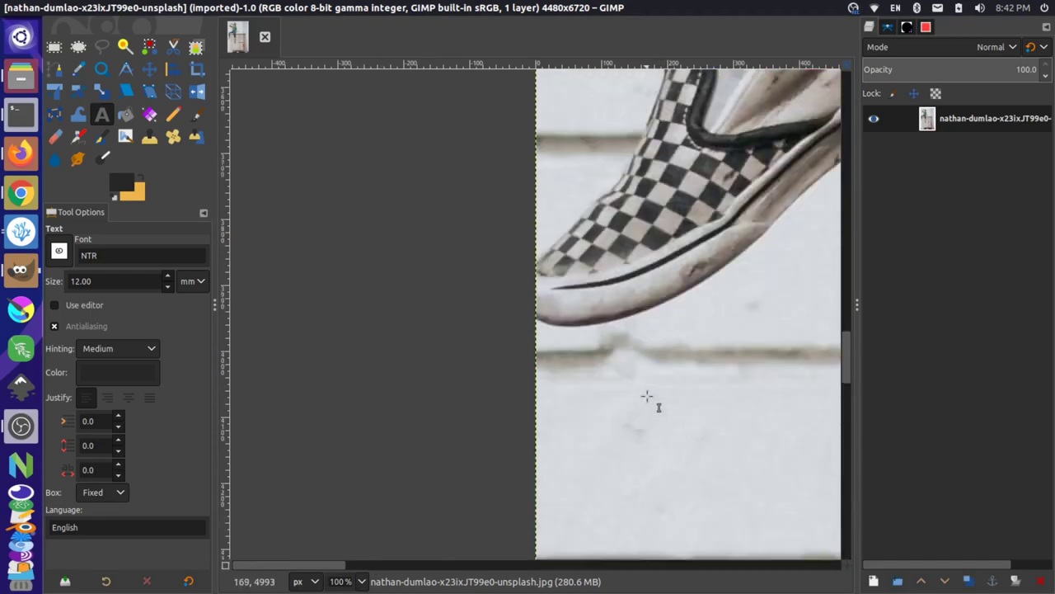
scroll(647, 396, "up", 10)
scroll(647, 397, "right", 10)
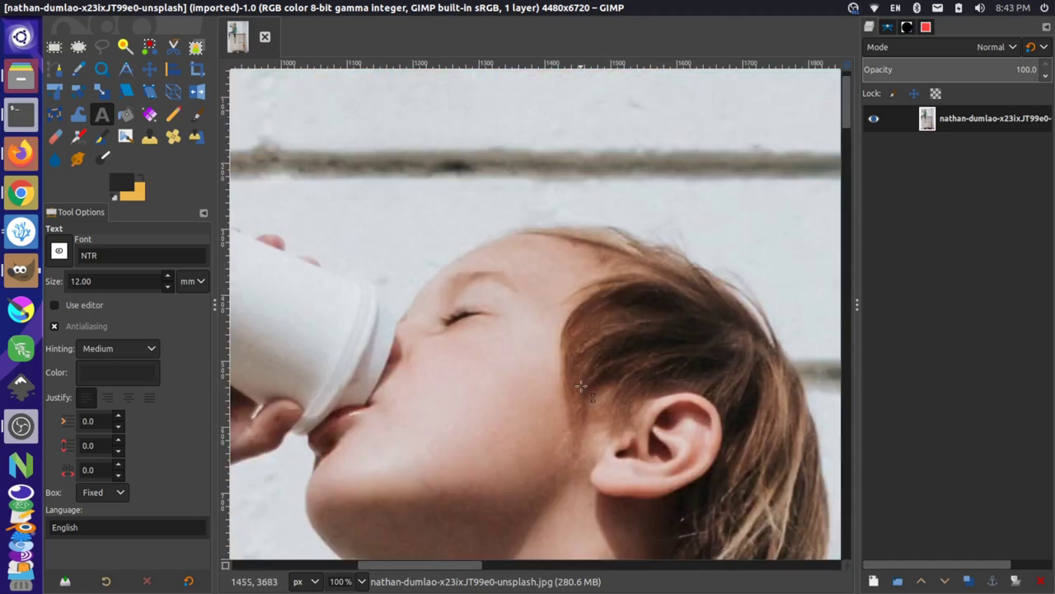
scroll(581, 387, "down", 5)
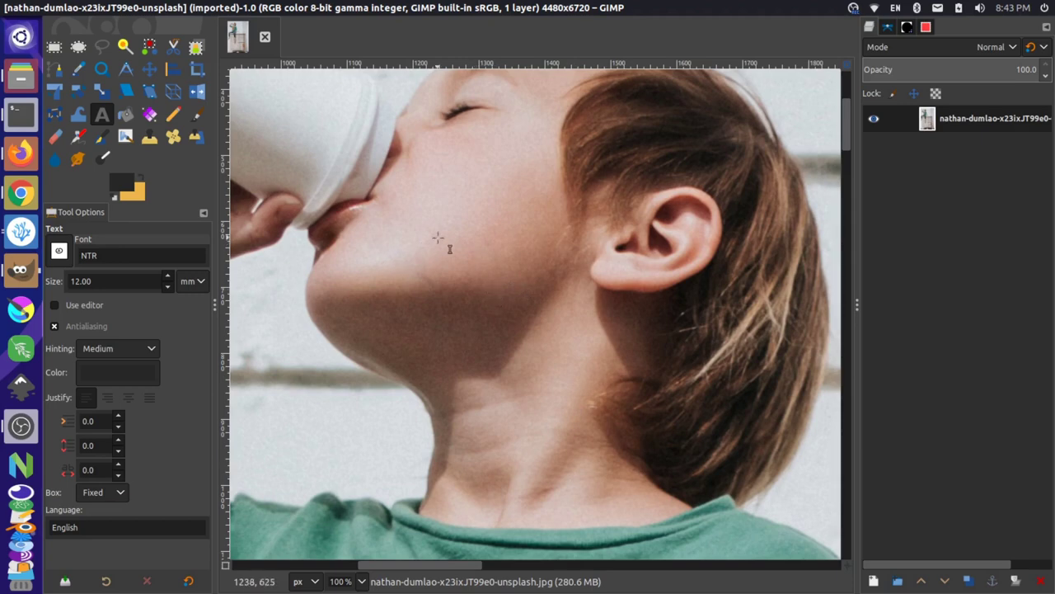
Step: Scale the image to width 500, height 750 pixels with the chain linked
mouse_move(199, 5)
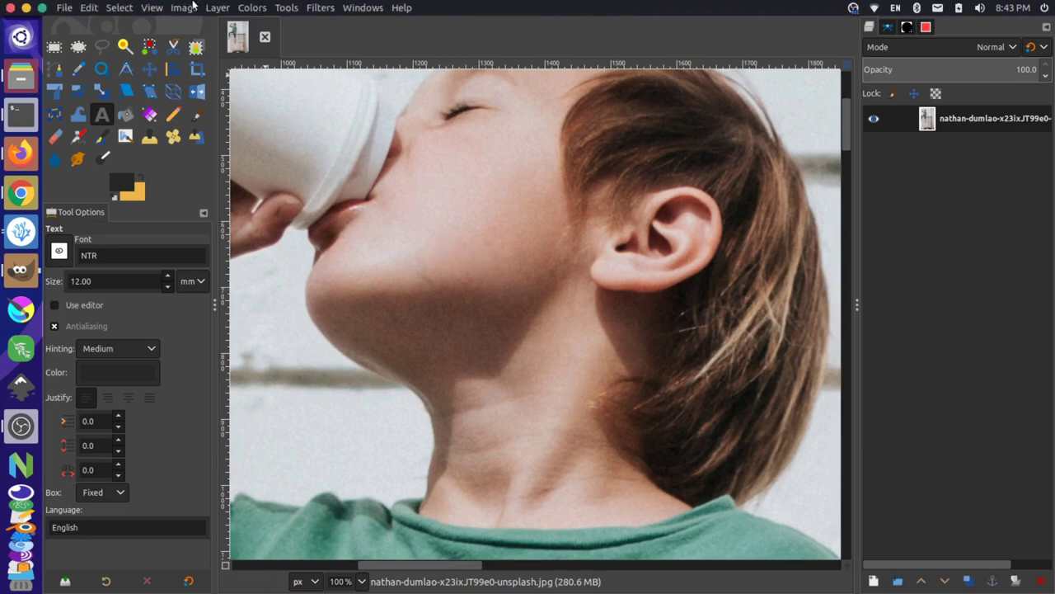
left_click(184, 7)
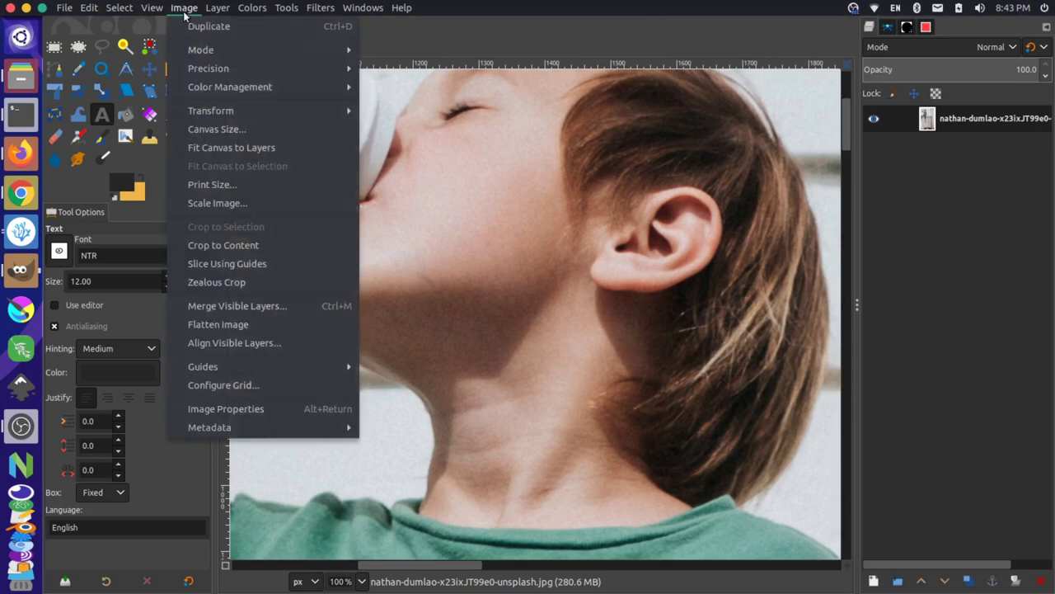
left_click(238, 204)
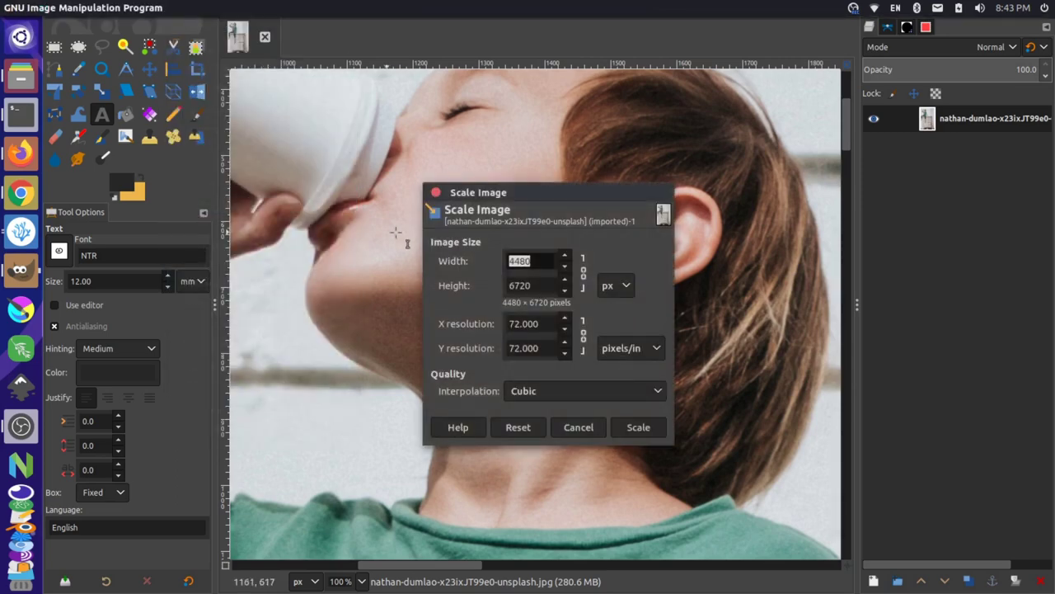
left_click(565, 269)
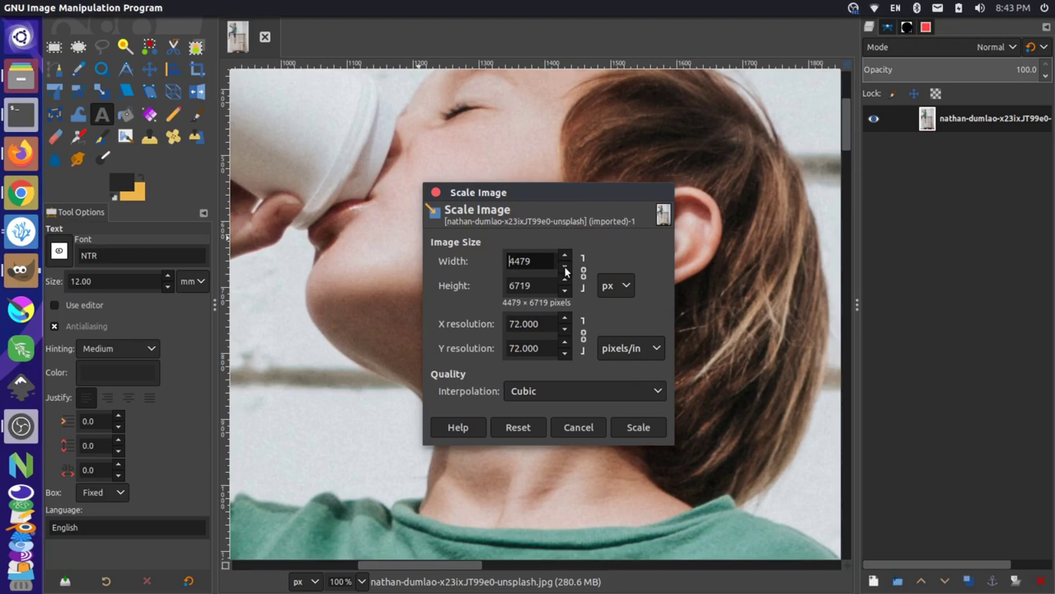
left_click(566, 268)
left_click(565, 294)
left_click(565, 294)
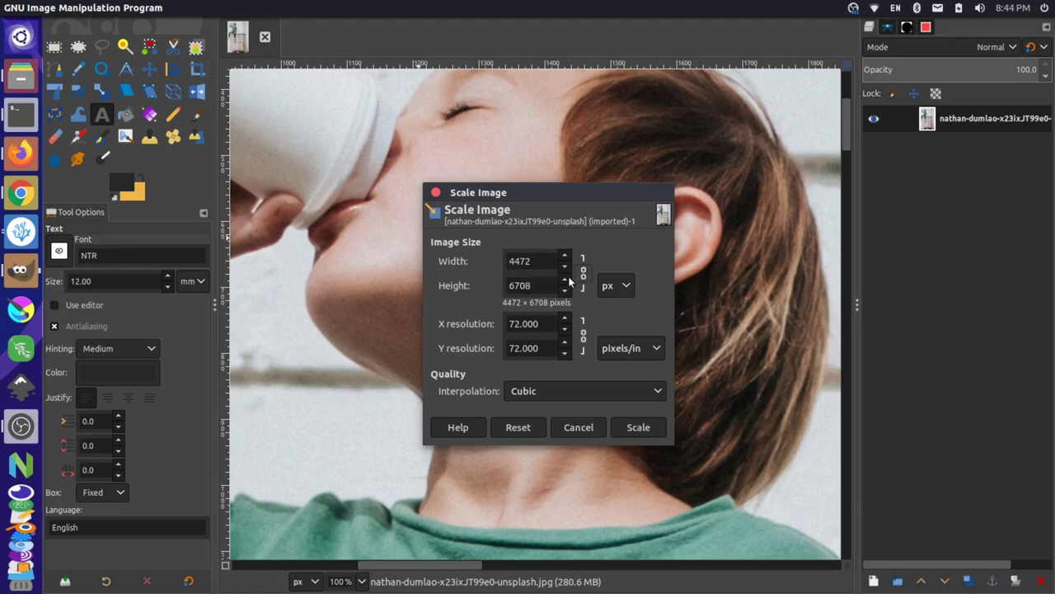
double_click(545, 261)
type("500")
key("Tab")
left_click(642, 431)
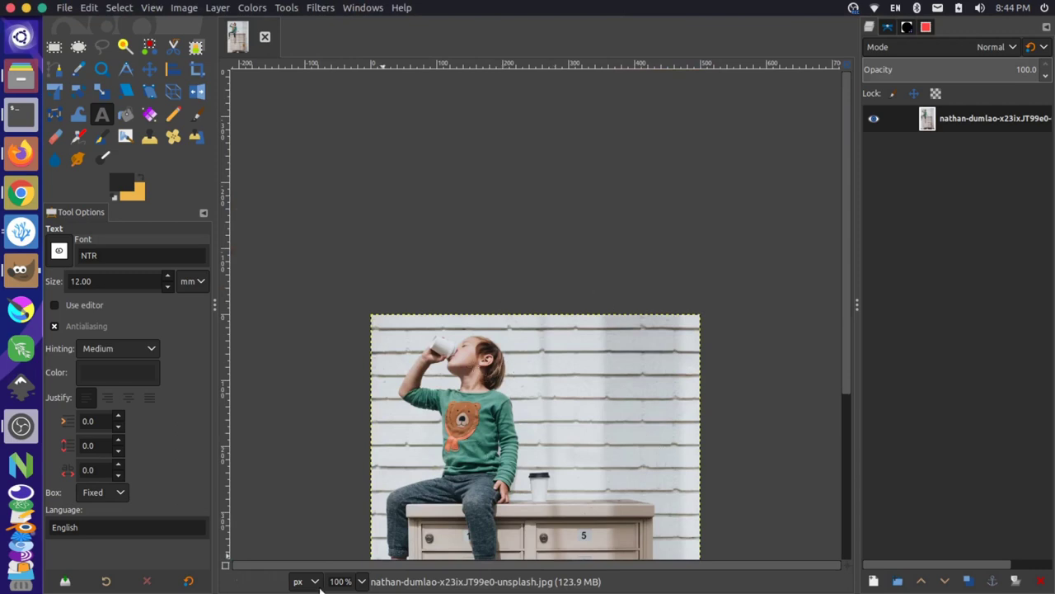
scroll(564, 381, "down", 5)
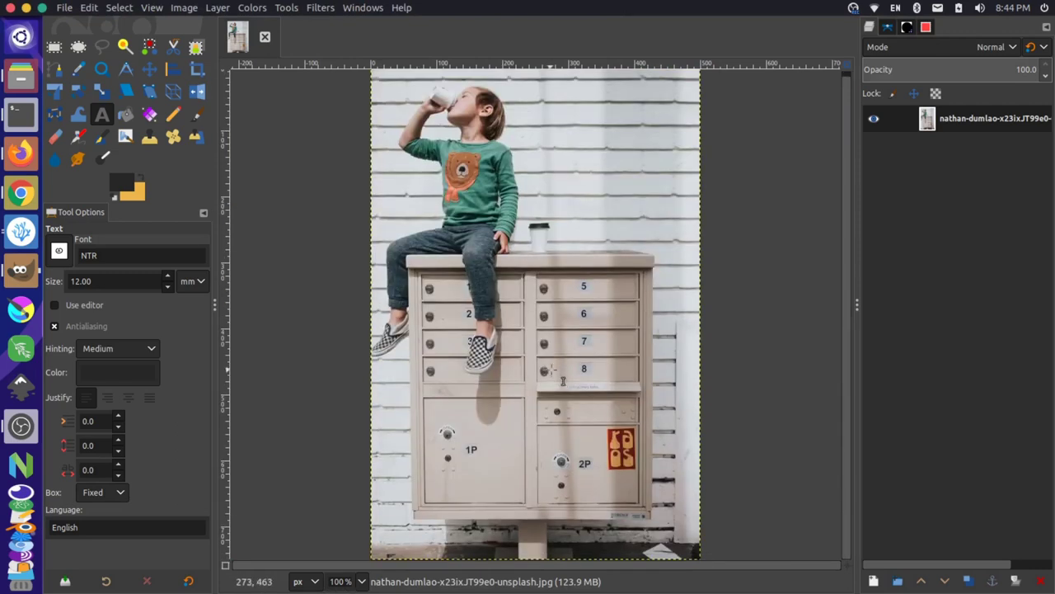
scroll(564, 382, "up", 1)
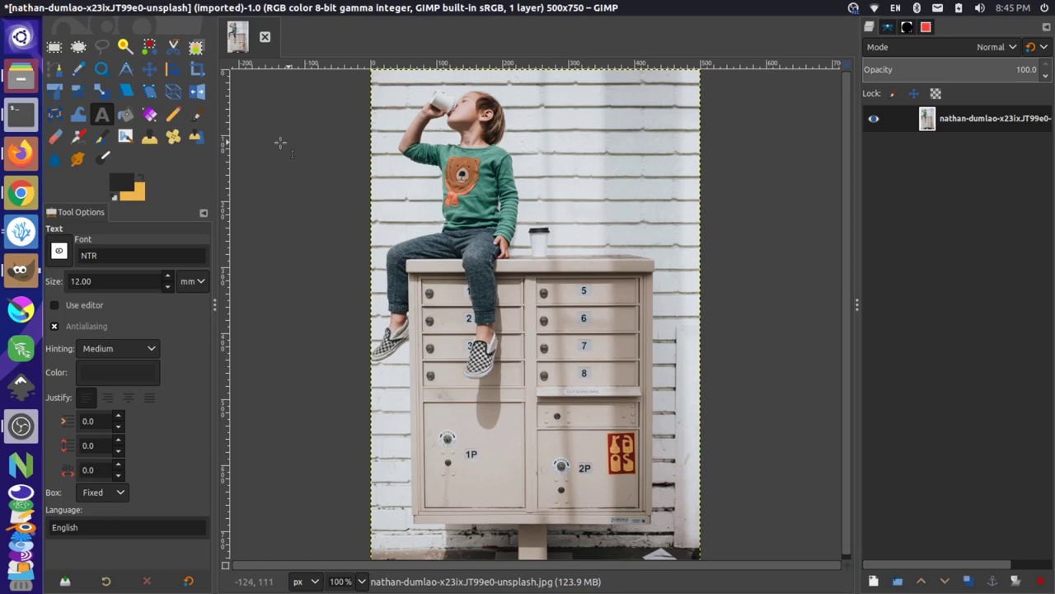
Step: Draw an initial crop rectangle over the photo with the Crop tool
left_click(197, 68)
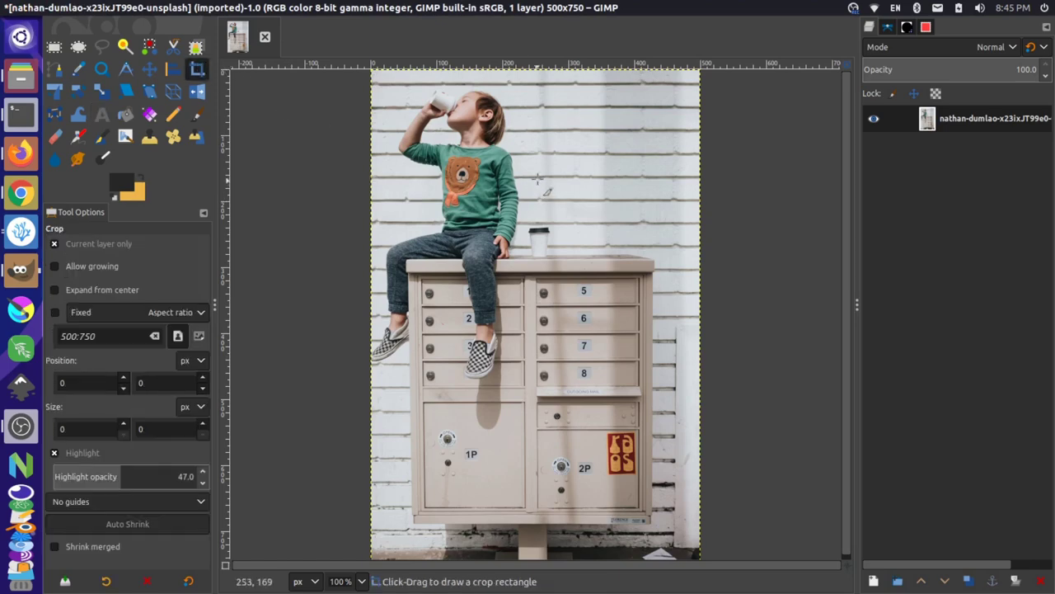
left_click_drag(364, 84, 577, 409)
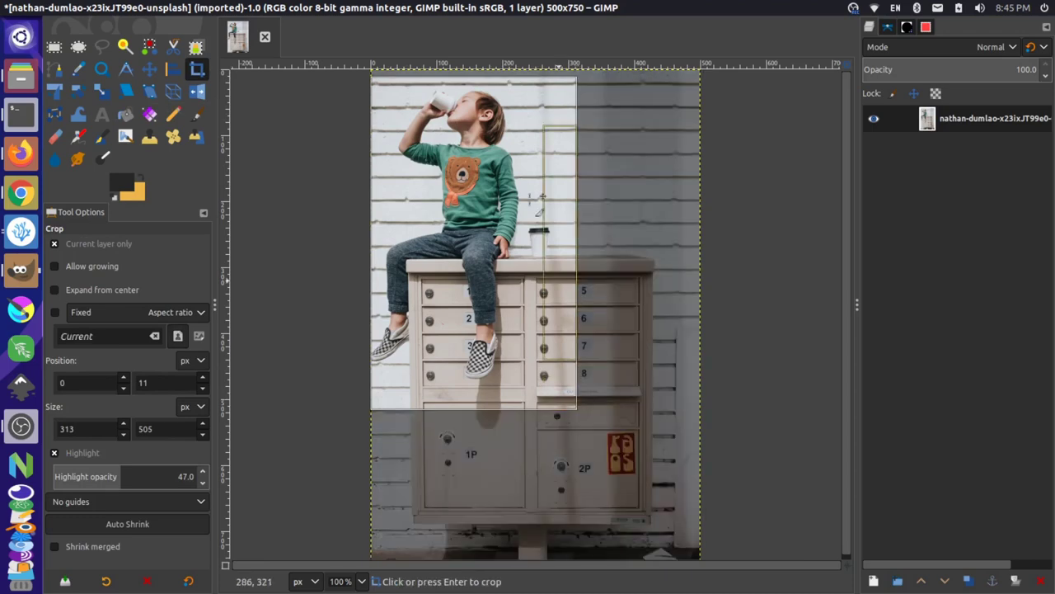
mouse_move(475, 101)
left_mouse_down()
mouse_move(471, 91)
mouse_move(461, 103)
left_mouse_up()
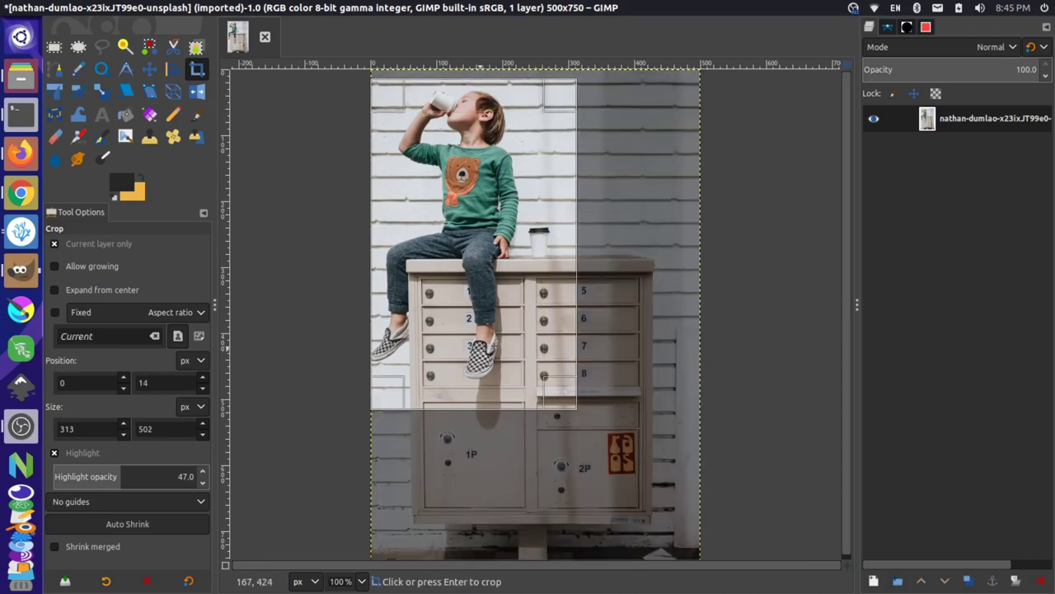
left_click_drag(465, 384, 465, 371)
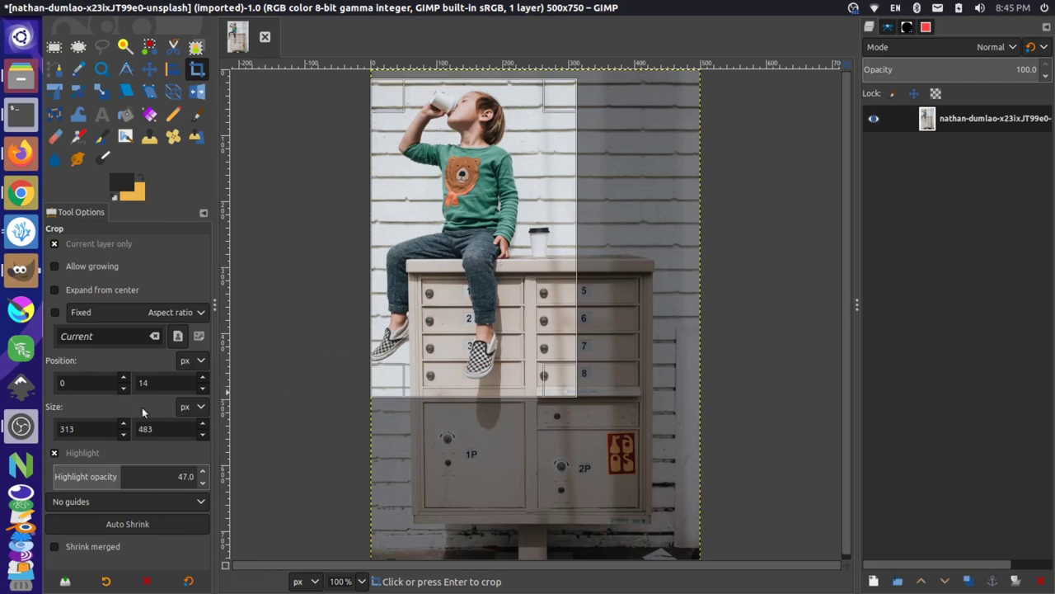
Step: Size the crop to 350×350 over the boy, allow it beyond the layer, and apply
double_click(90, 430)
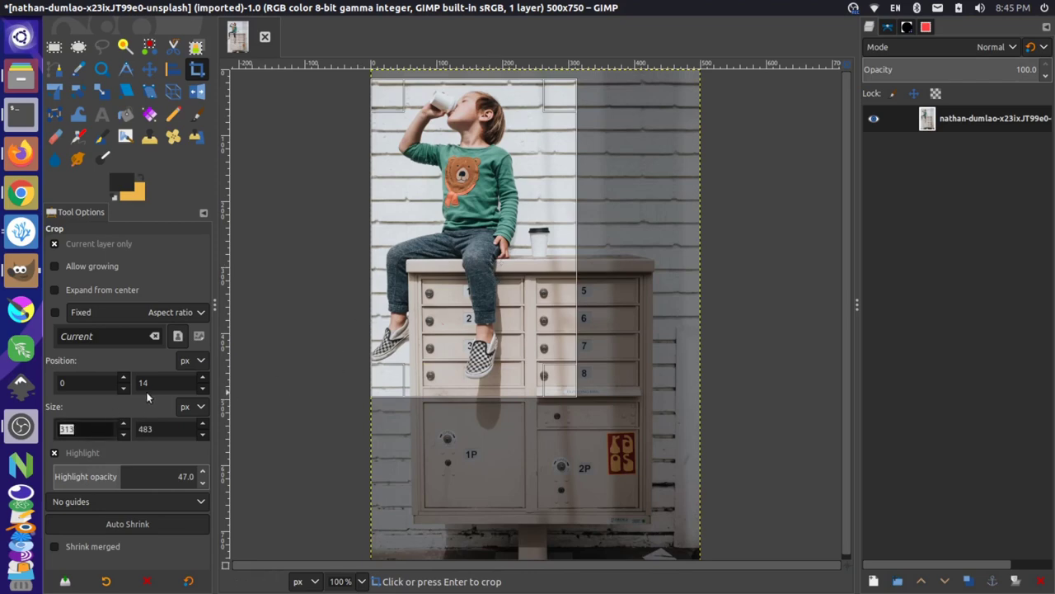
type("350")
key("Tab")
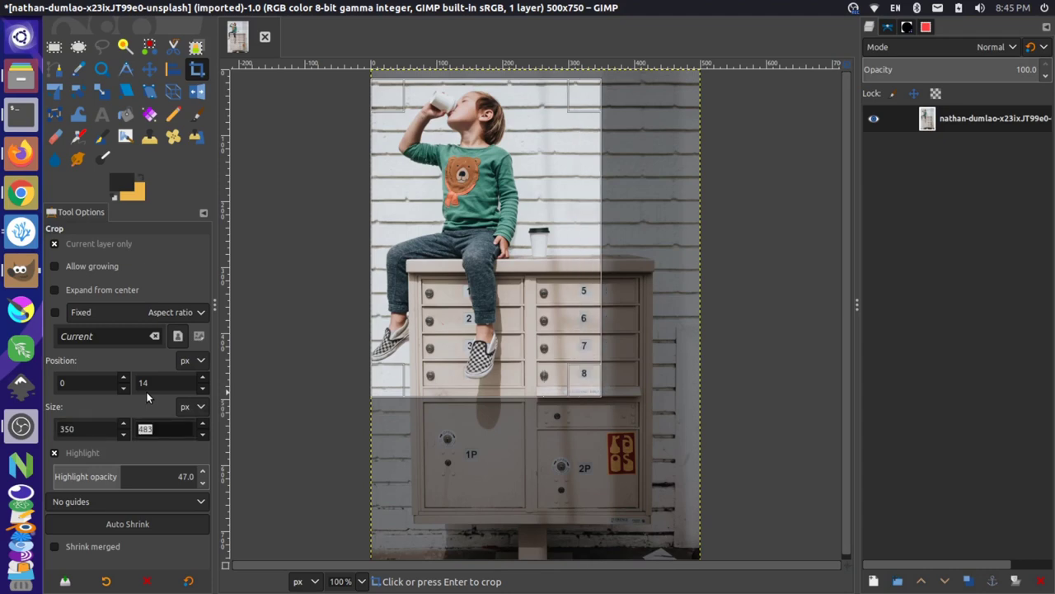
type("350")
key("Tab")
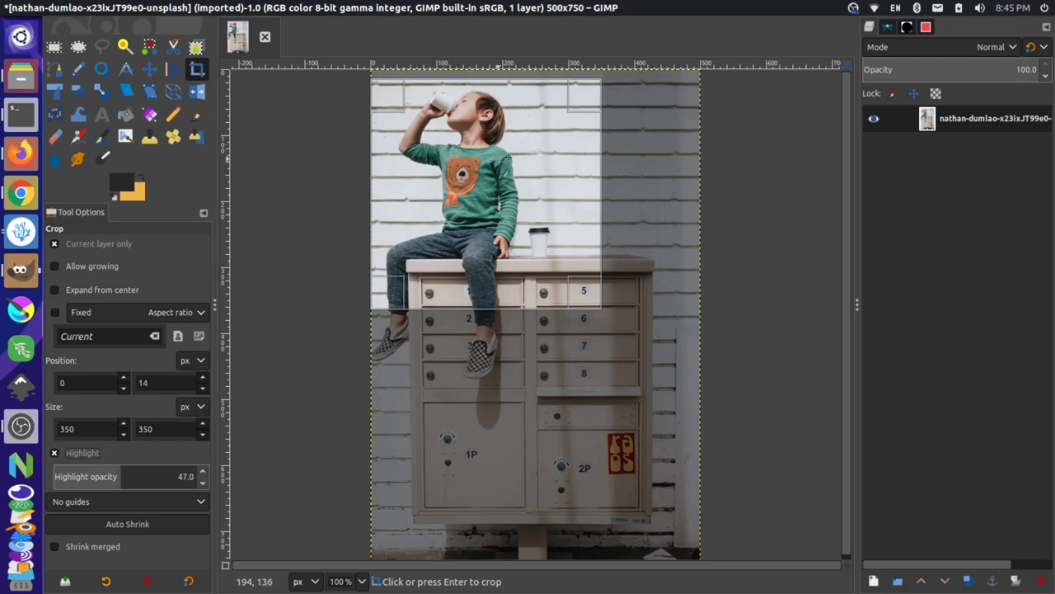
left_click_drag(462, 175, 413, 151)
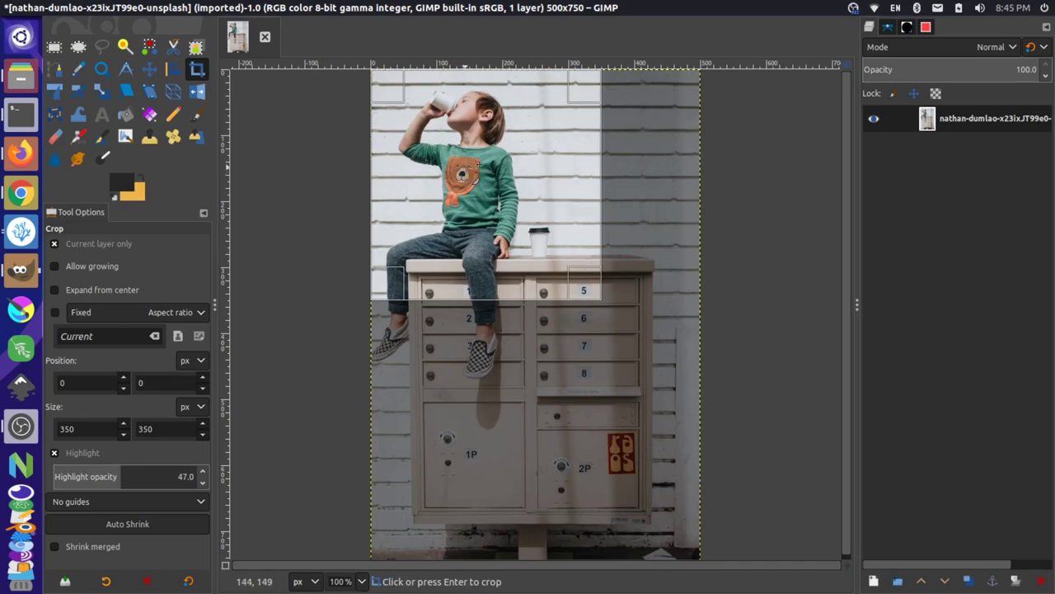
left_click(485, 164)
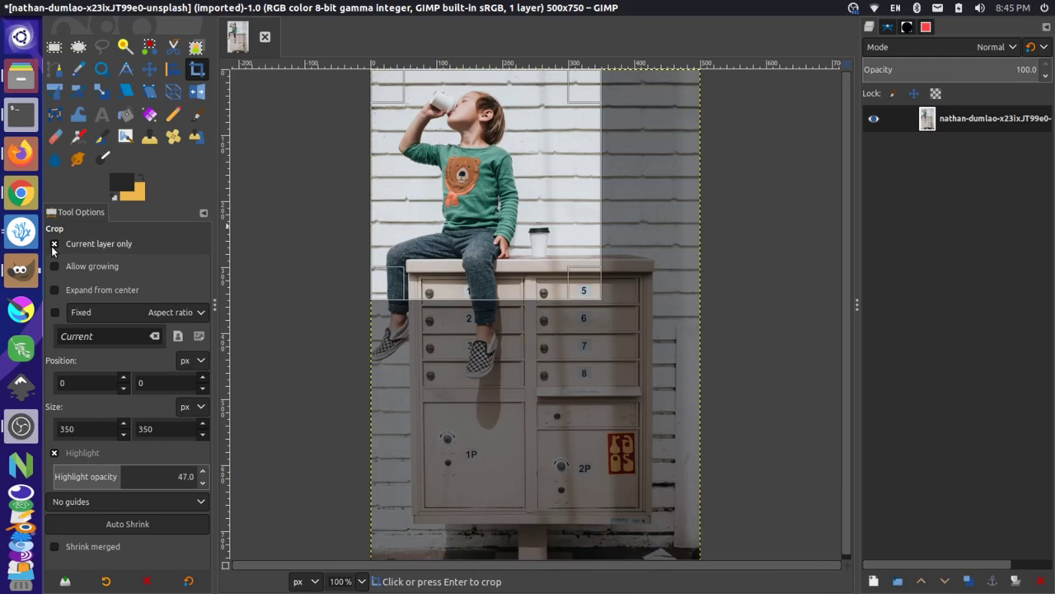
left_click(80, 245)
left_click(495, 156)
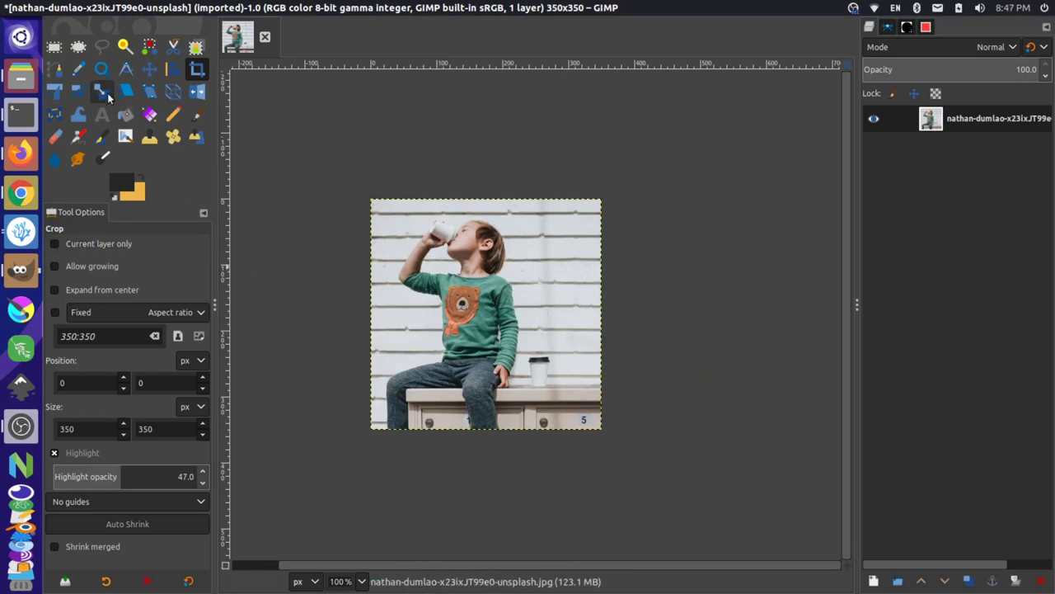
Step: Copy the paper cup onto a new layer and move it up beside the boy
left_click(55, 47)
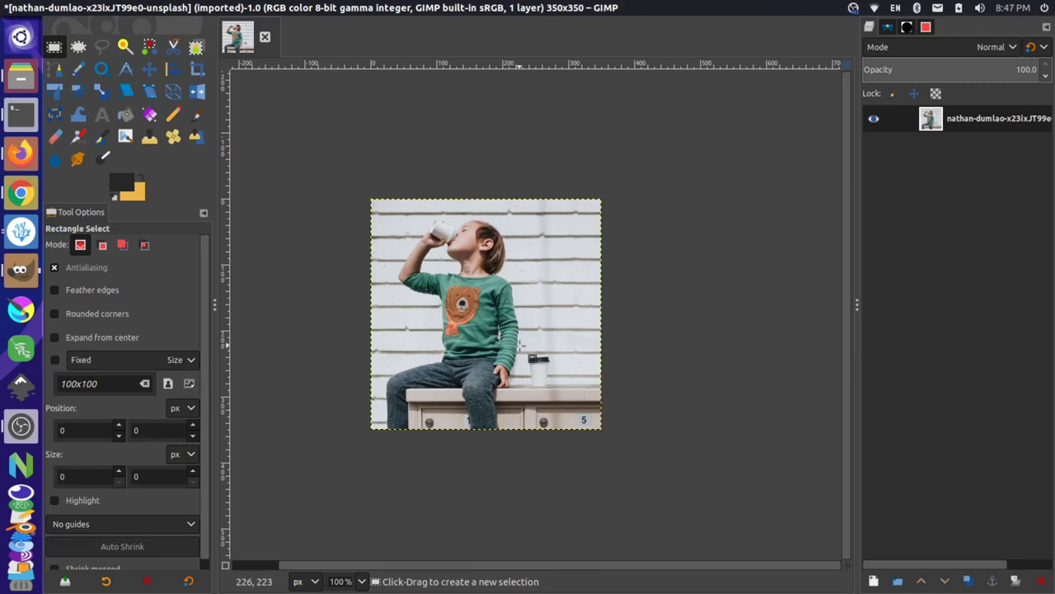
left_click_drag(520, 340, 583, 411)
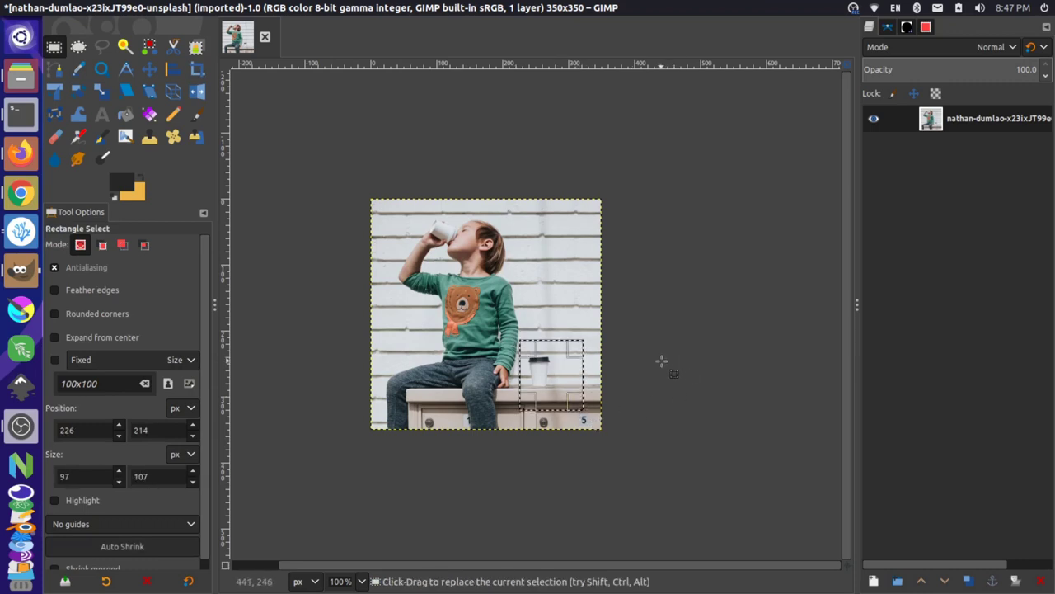
key("ctrl+c")
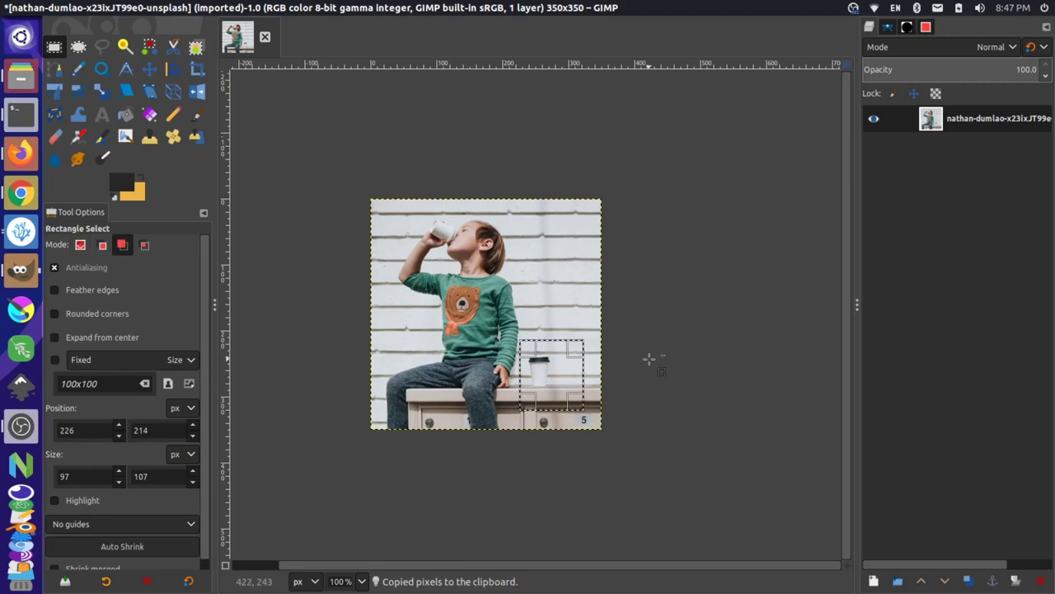
key("ctrl+v")
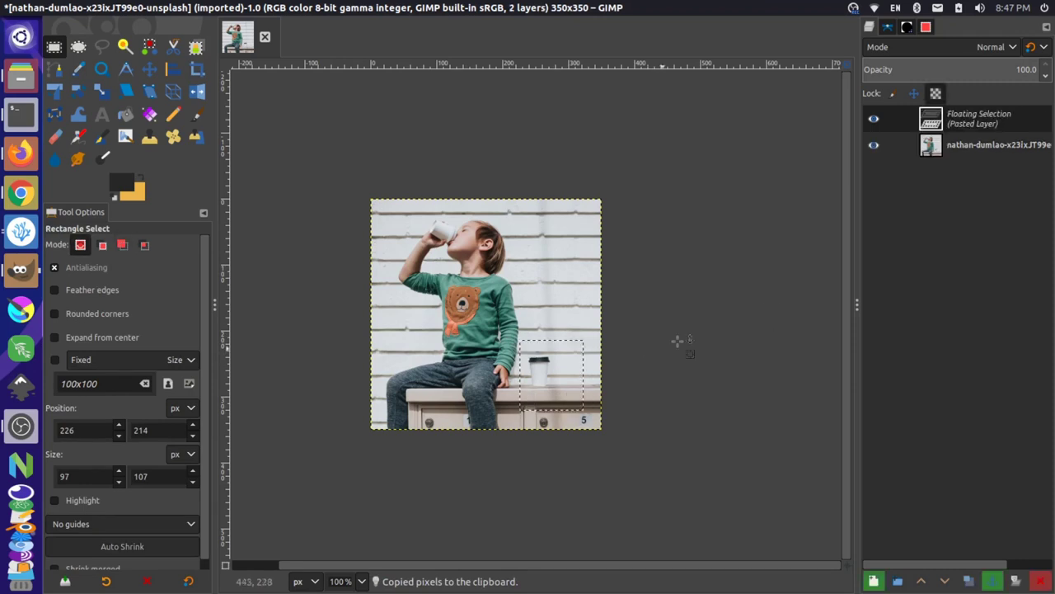
right_click(972, 120)
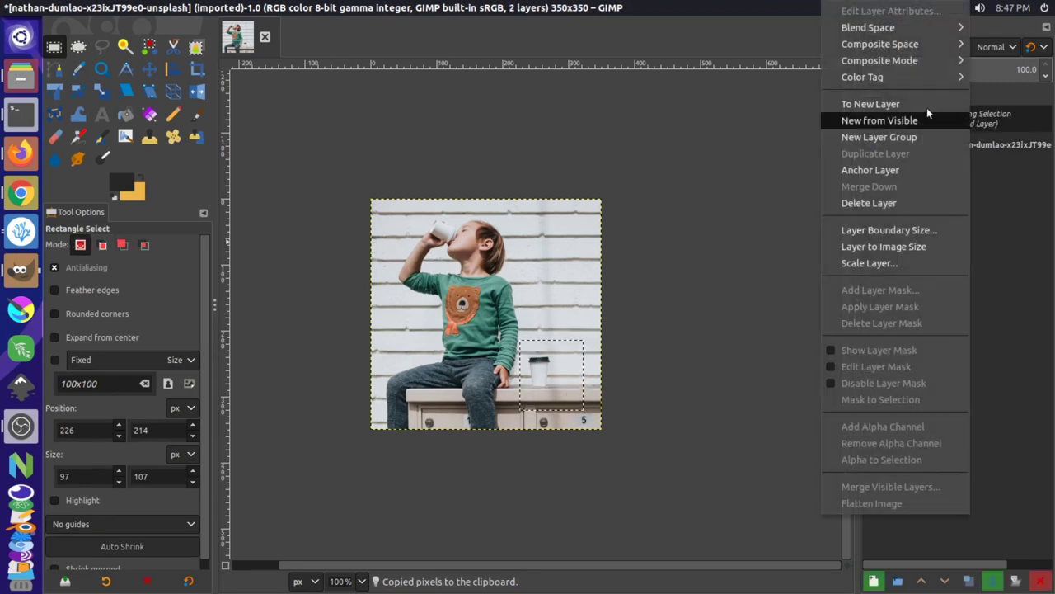
left_click(905, 104)
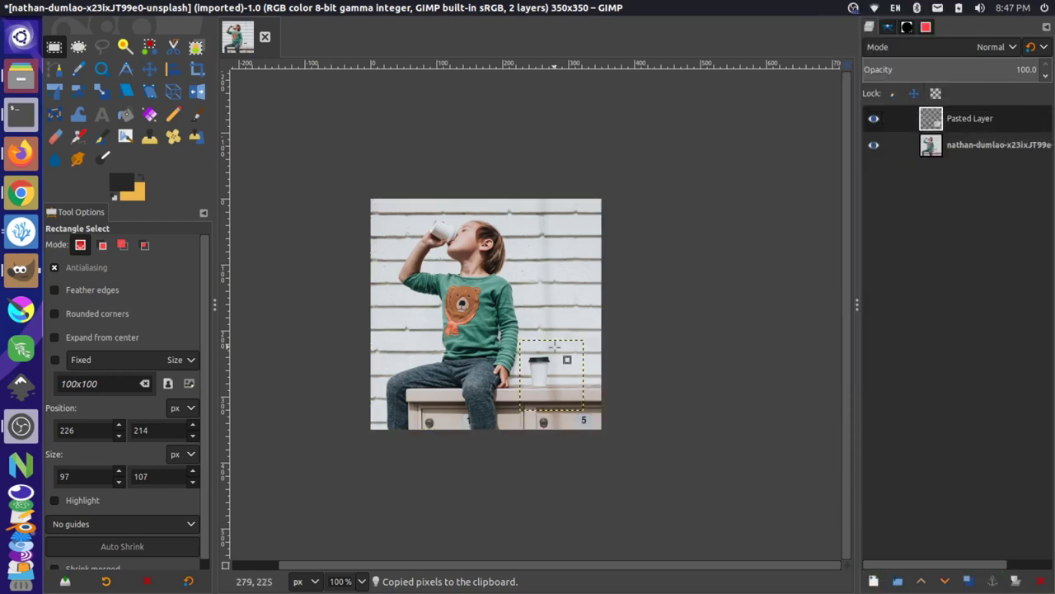
left_click(149, 69)
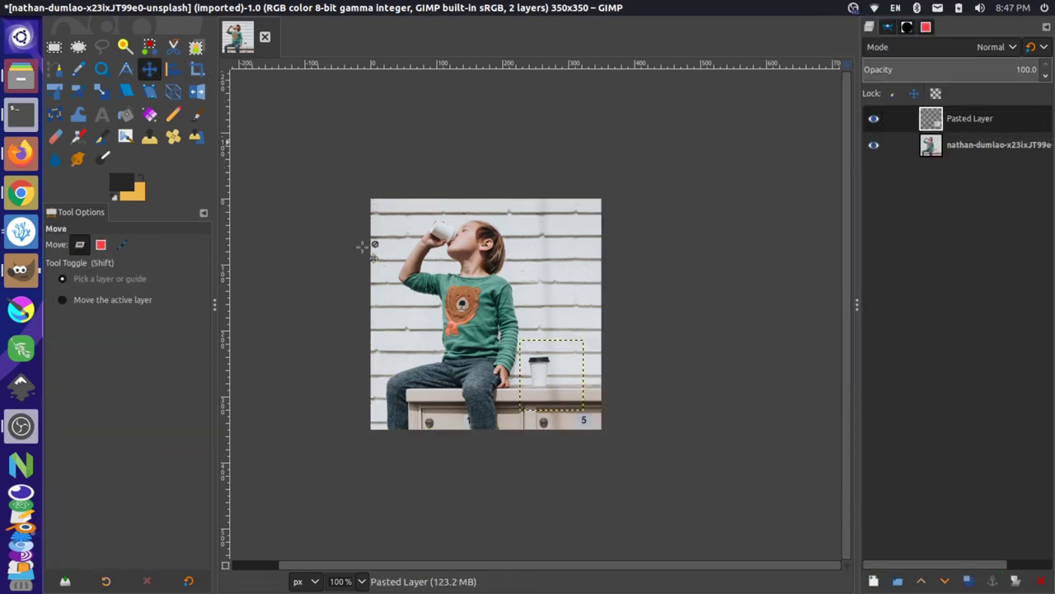
left_click_drag(577, 404, 545, 287)
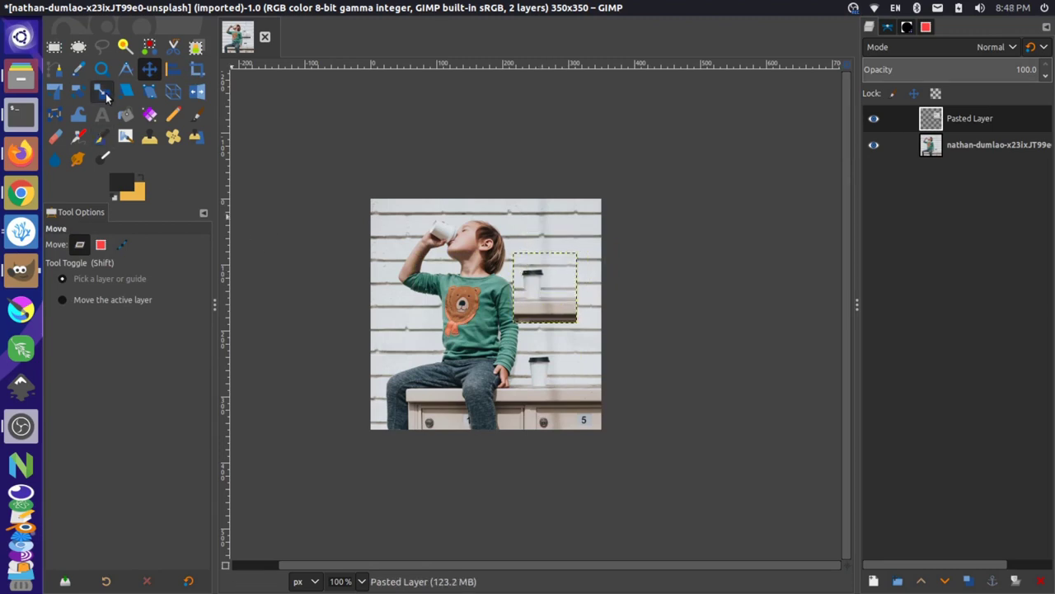
Step: Scale the pasted cup layer up to 239×264 pixels
left_click(105, 93)
left_click(545, 301)
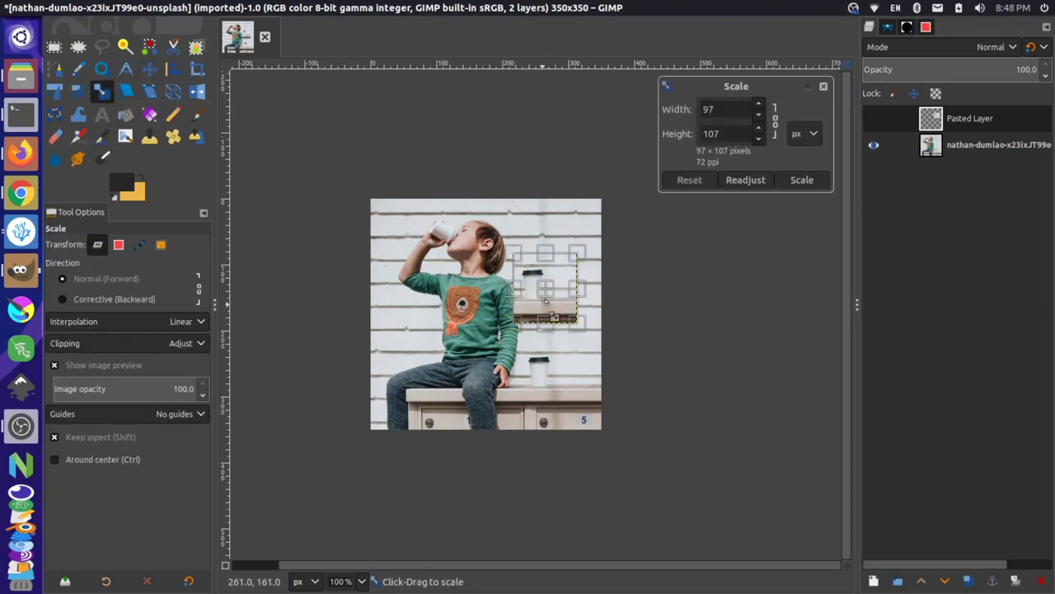
left_click_drag(519, 325, 404, 408)
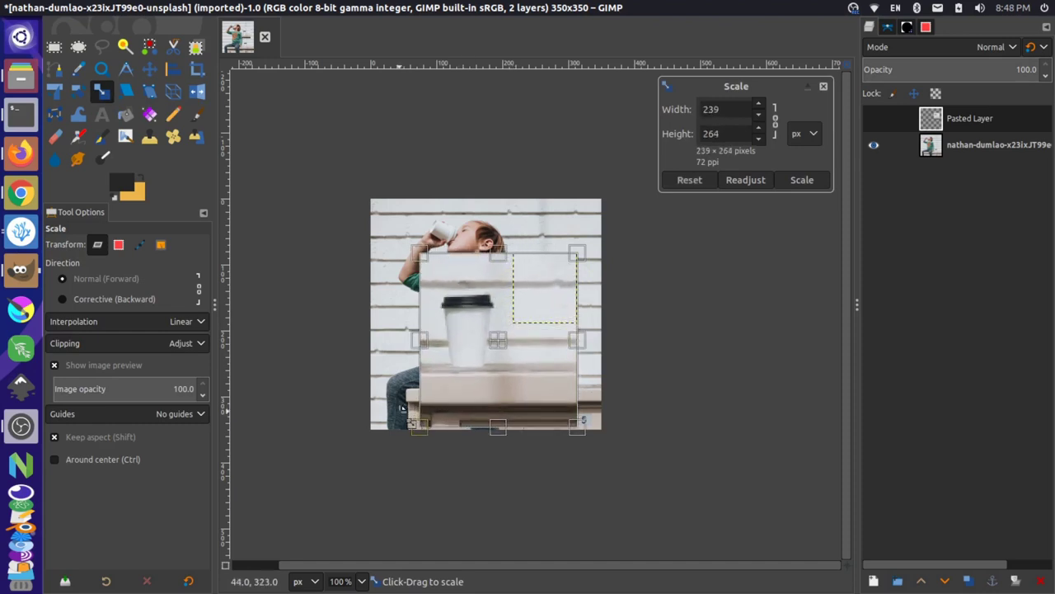
left_click(803, 180)
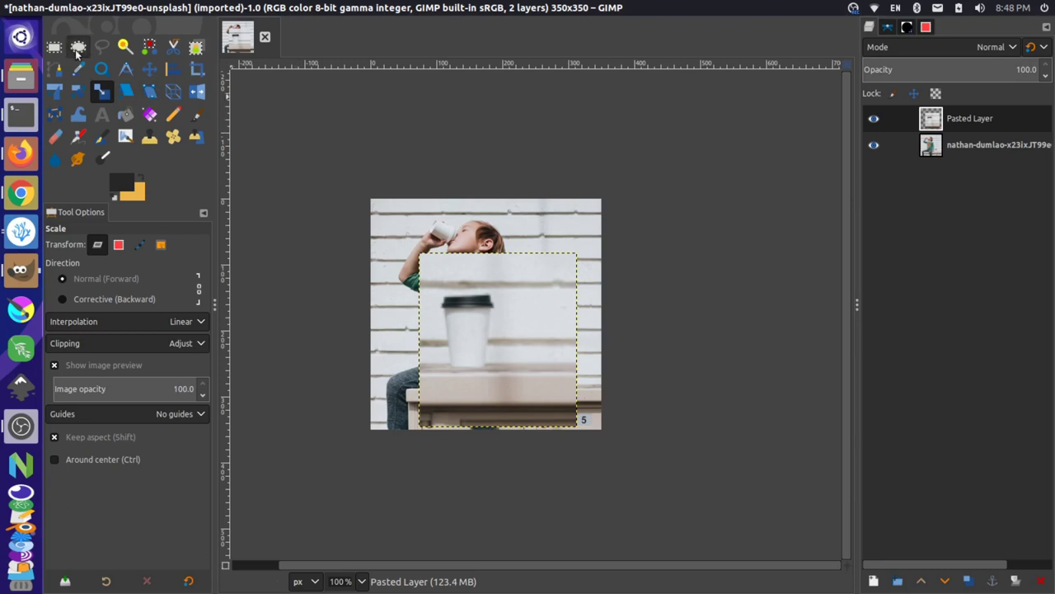
Step: Copy a strip across the boy's head from the original layer onto a new layer
left_click(53, 47)
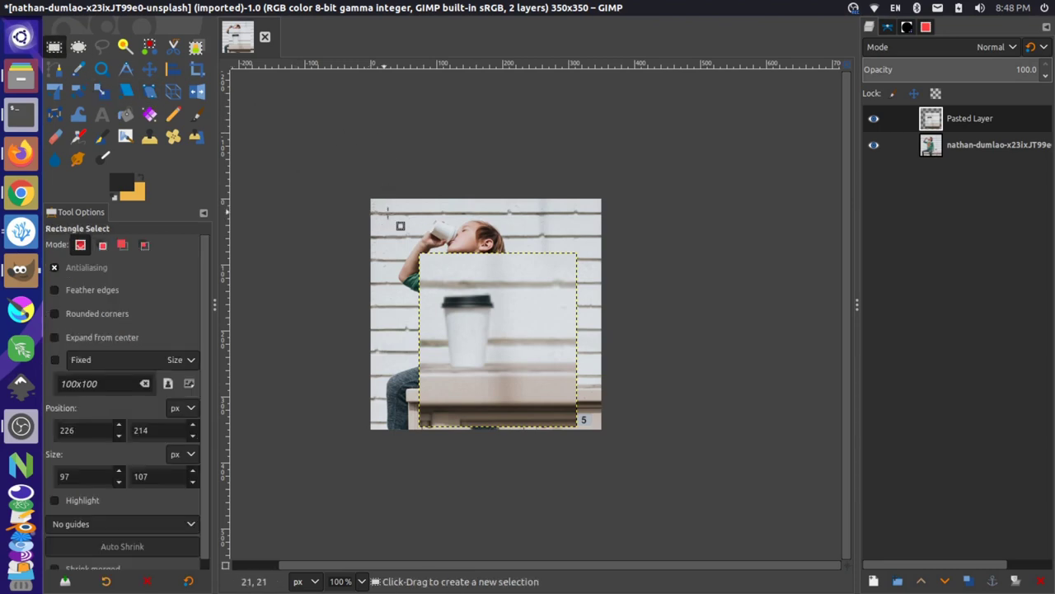
left_click_drag(385, 213, 547, 245)
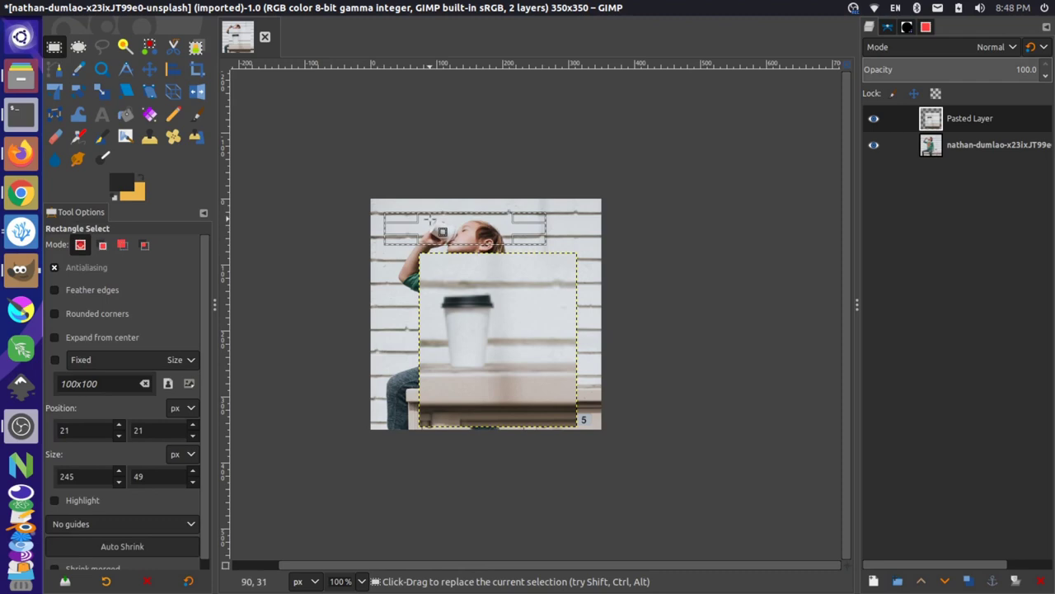
left_click(486, 233)
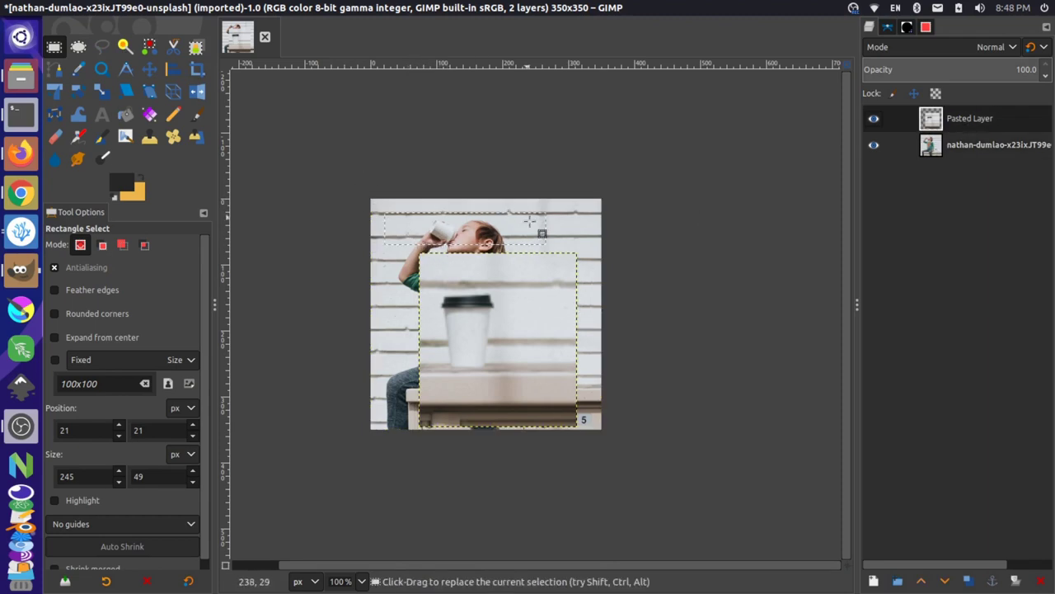
left_click(963, 149)
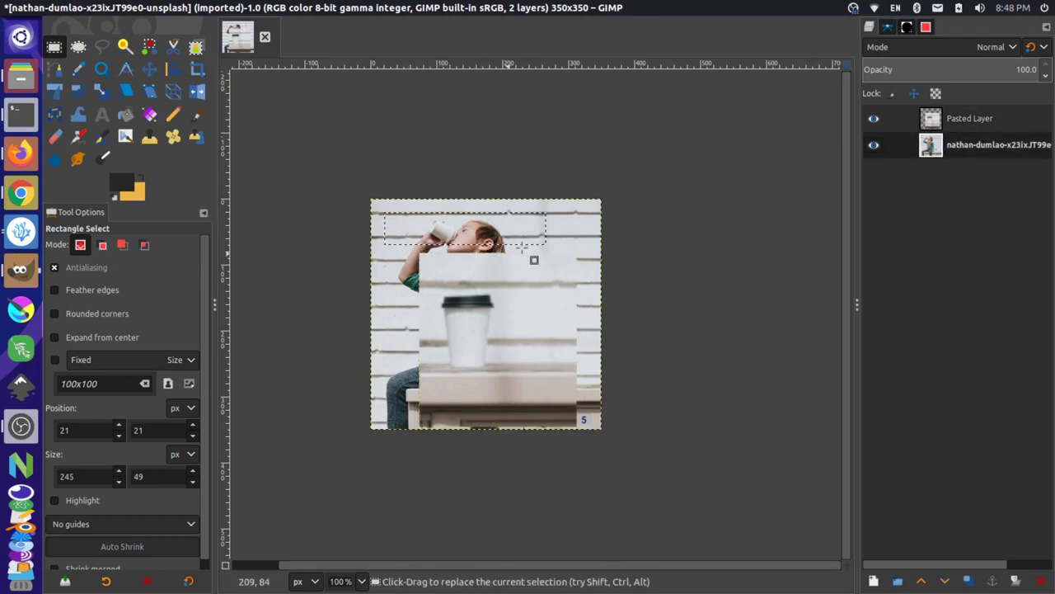
key("ctrl+c")
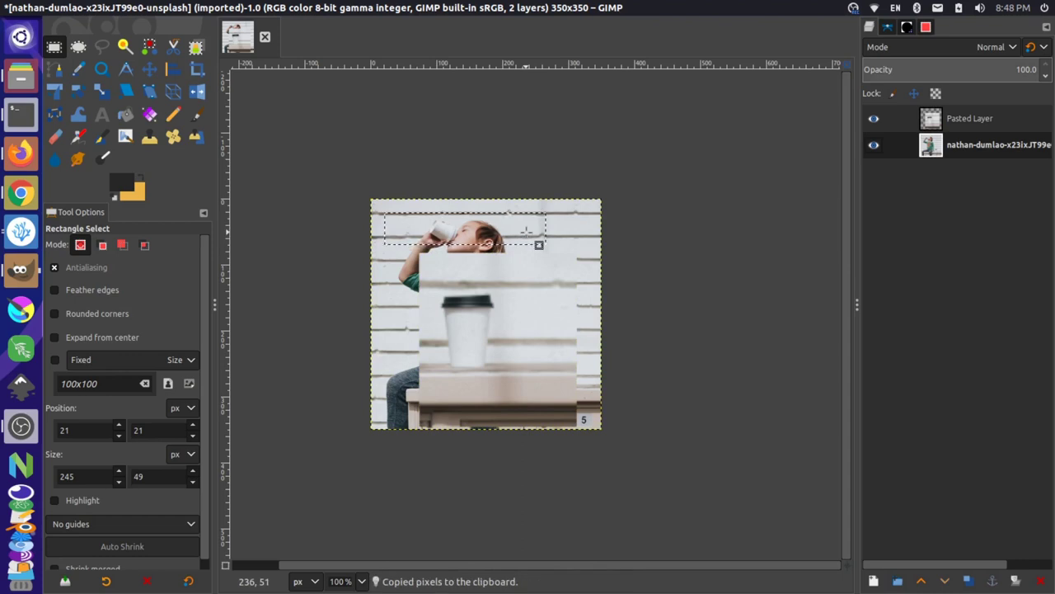
key("ctrl+v")
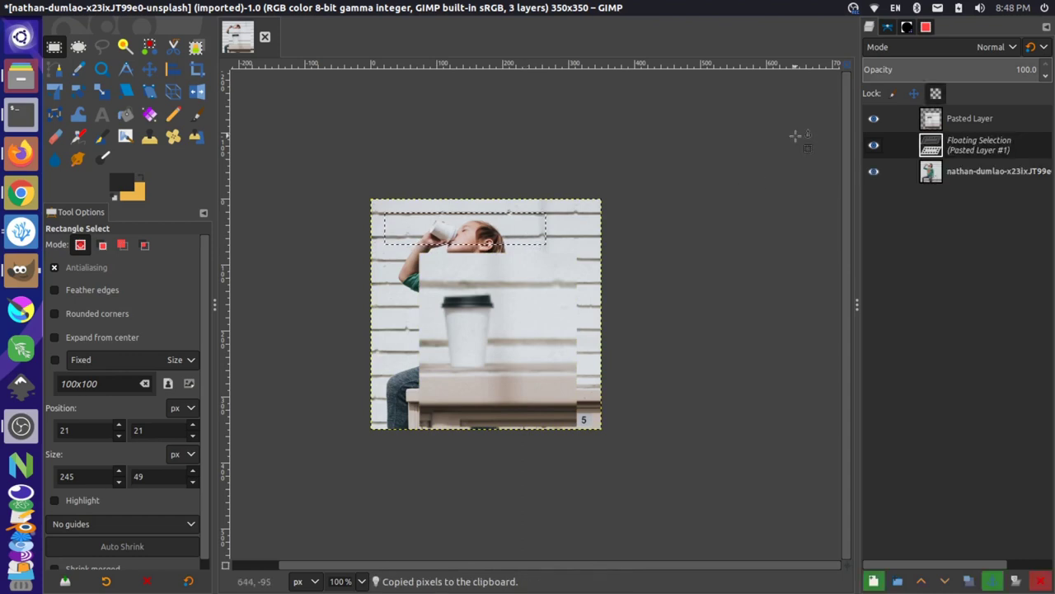
right_click(951, 147)
left_click(836, 104)
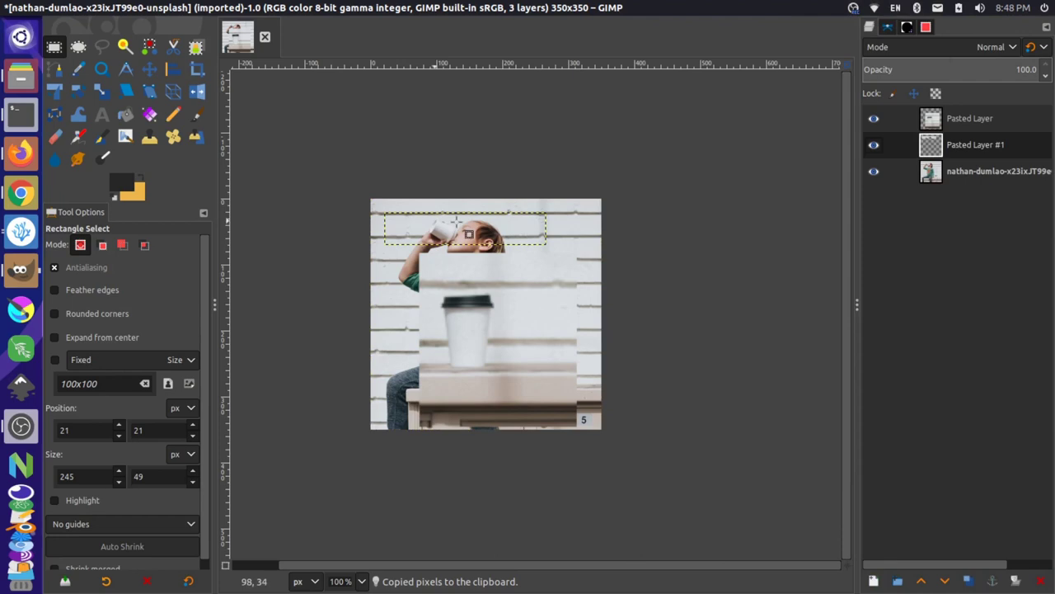
Step: Raise Pasted Layer #1 above the cup layer and move the strip just above the cup
left_click(150, 69)
left_click_drag(462, 227, 513, 224)
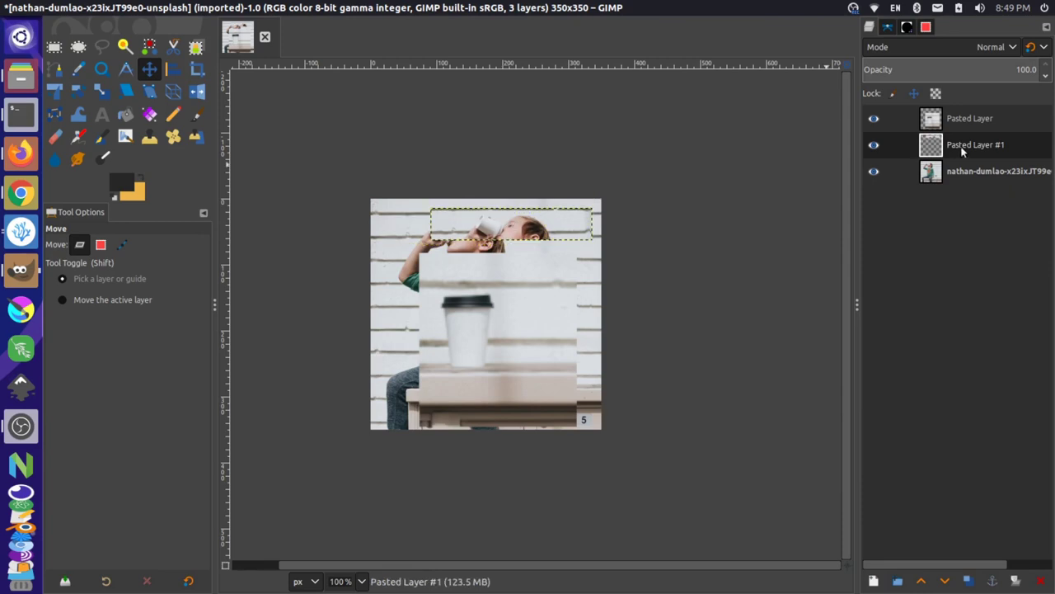
left_click_drag(964, 148, 968, 110)
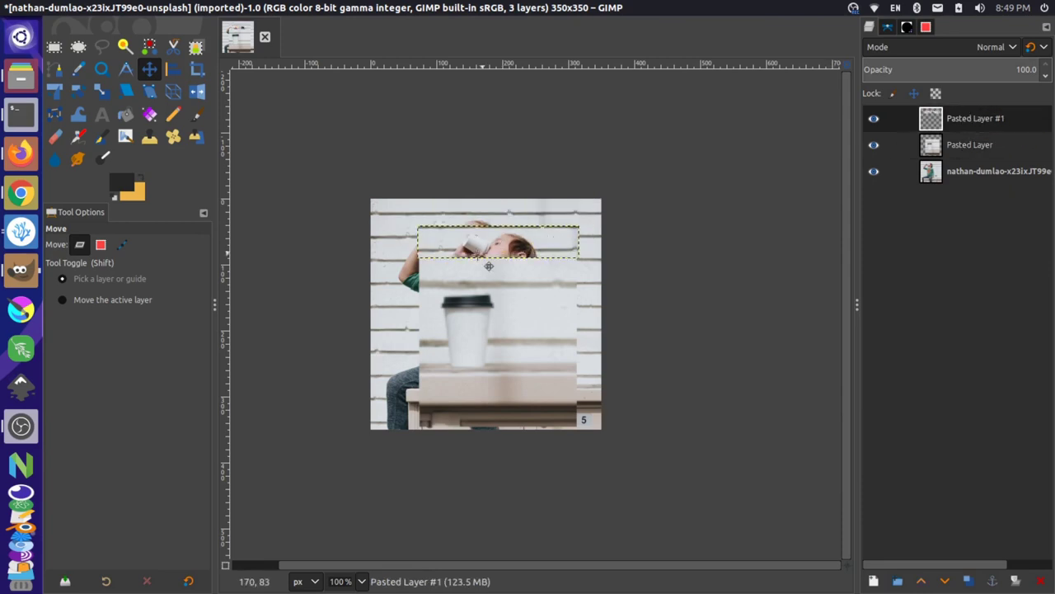
left_click_drag(481, 234, 466, 281)
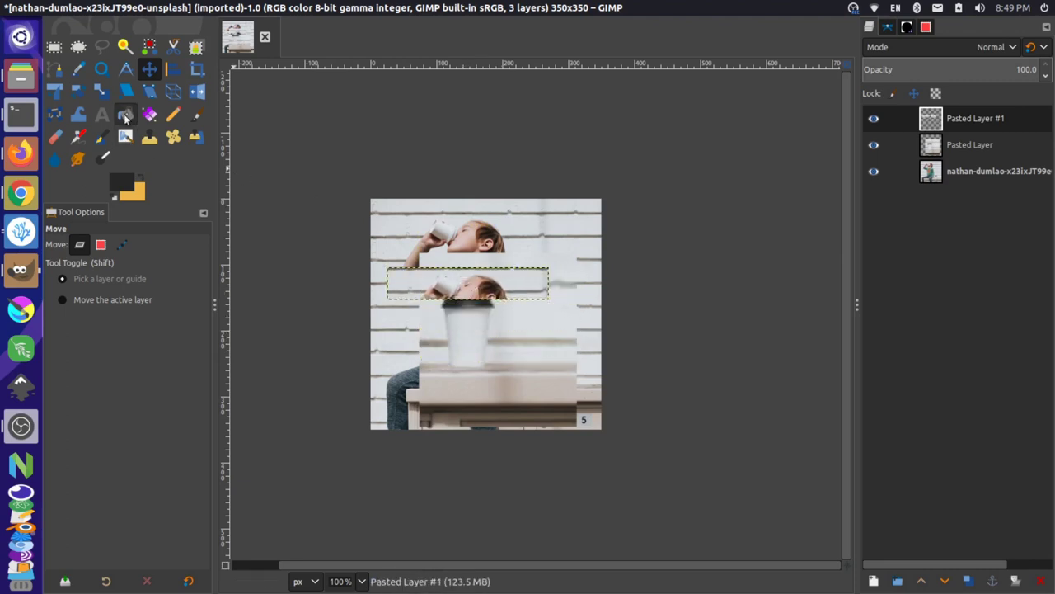
Step: Bucket-fill the entire strip selection with solid orange using Fill whole selection
left_click(125, 115)
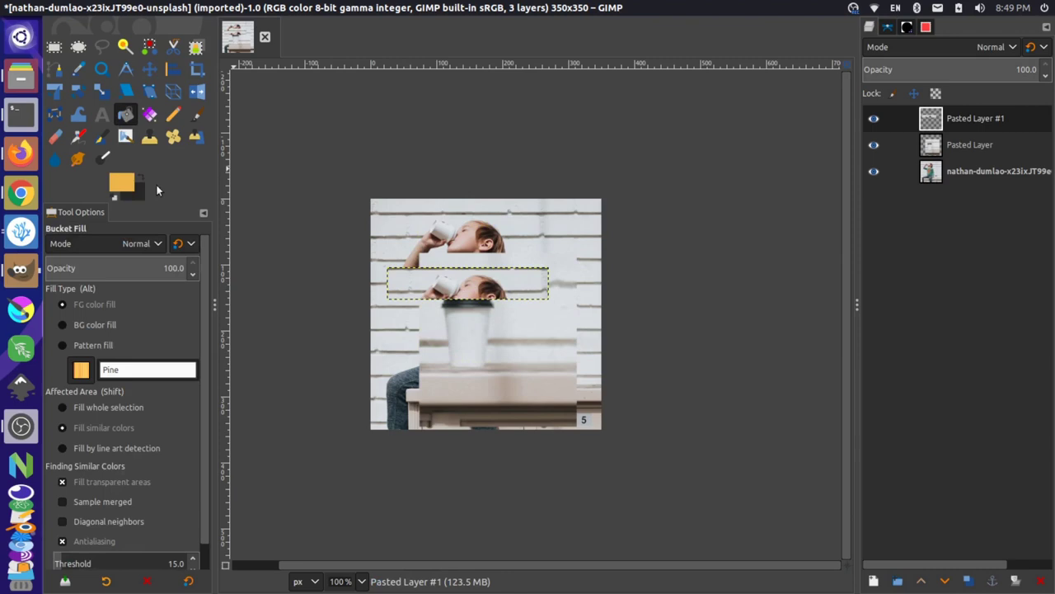
key("shift")
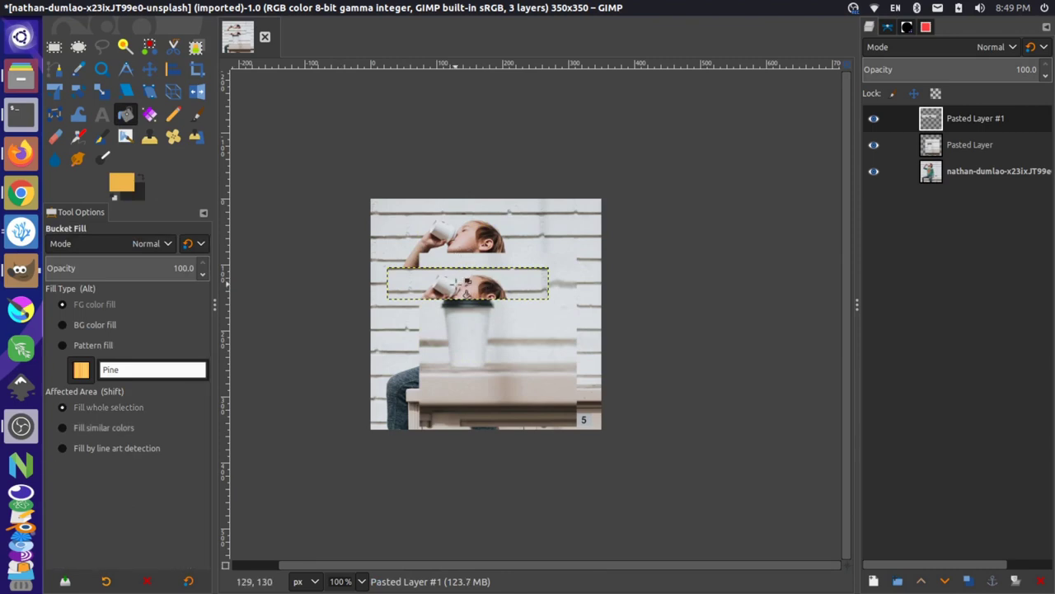
left_click(460, 282, "shift")
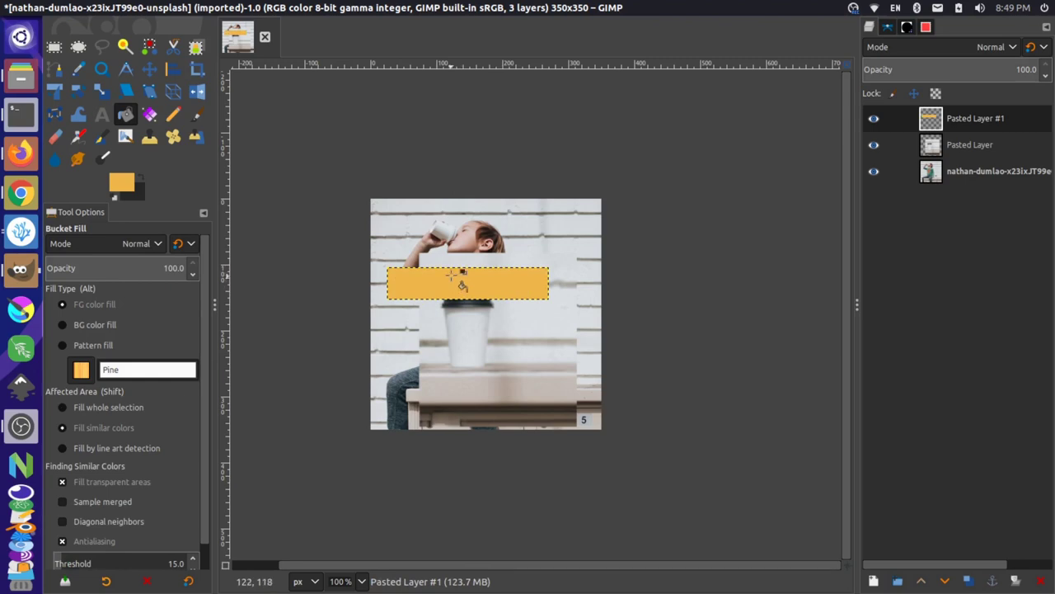
key("ctrl+z")
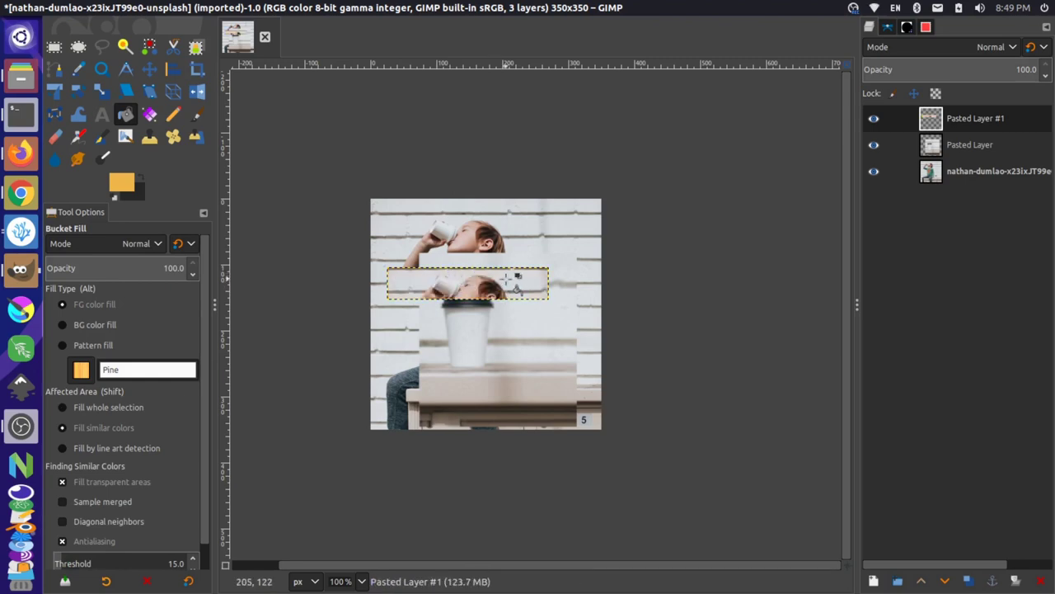
left_click(426, 278)
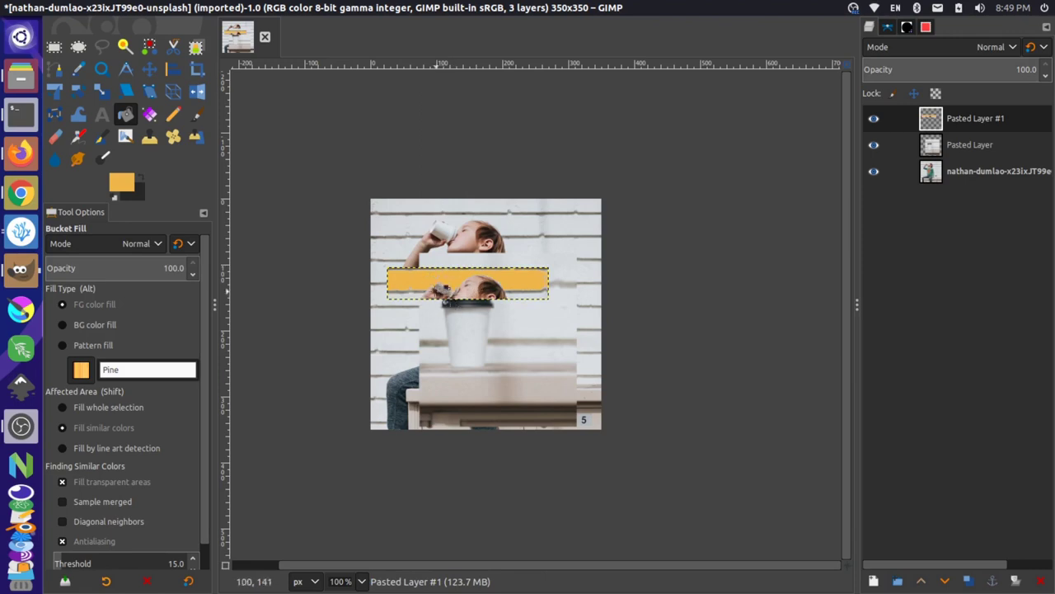
key("ctrl+z")
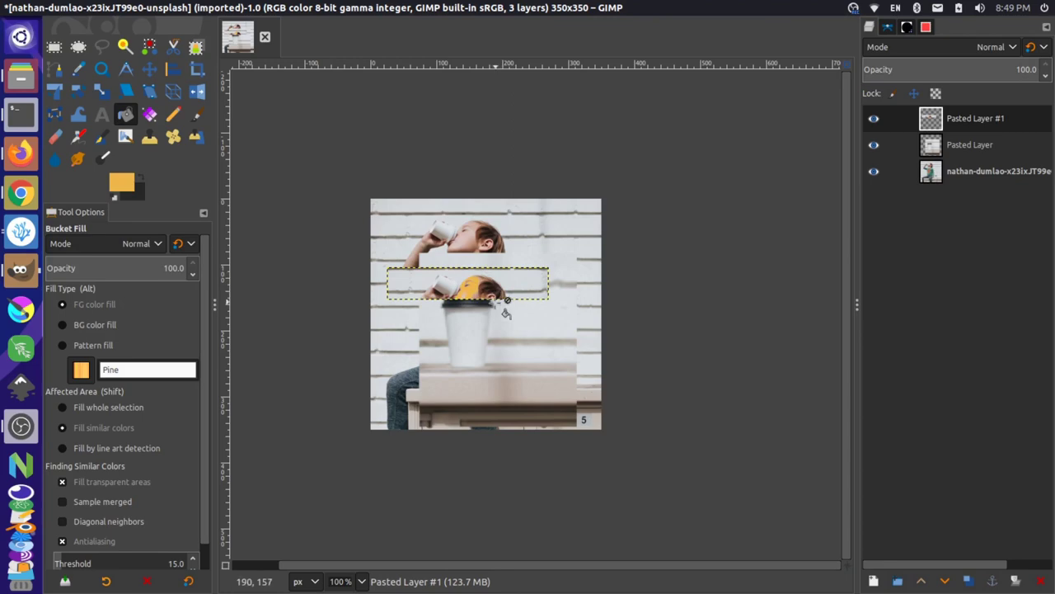
scroll(491, 303, "up", 5)
scroll(464, 285, "down", 2)
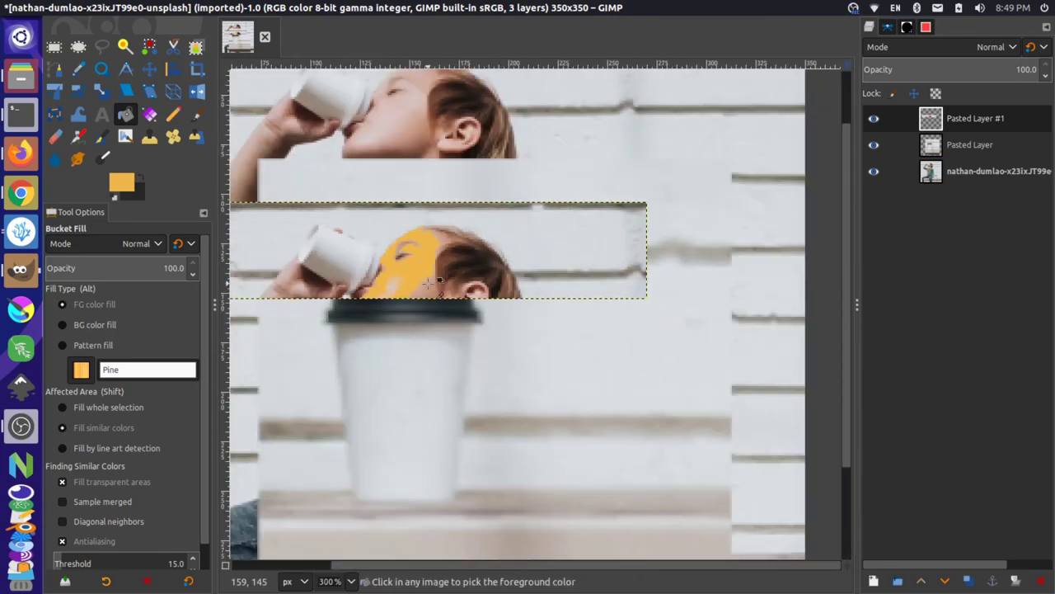
key("ctrl+z")
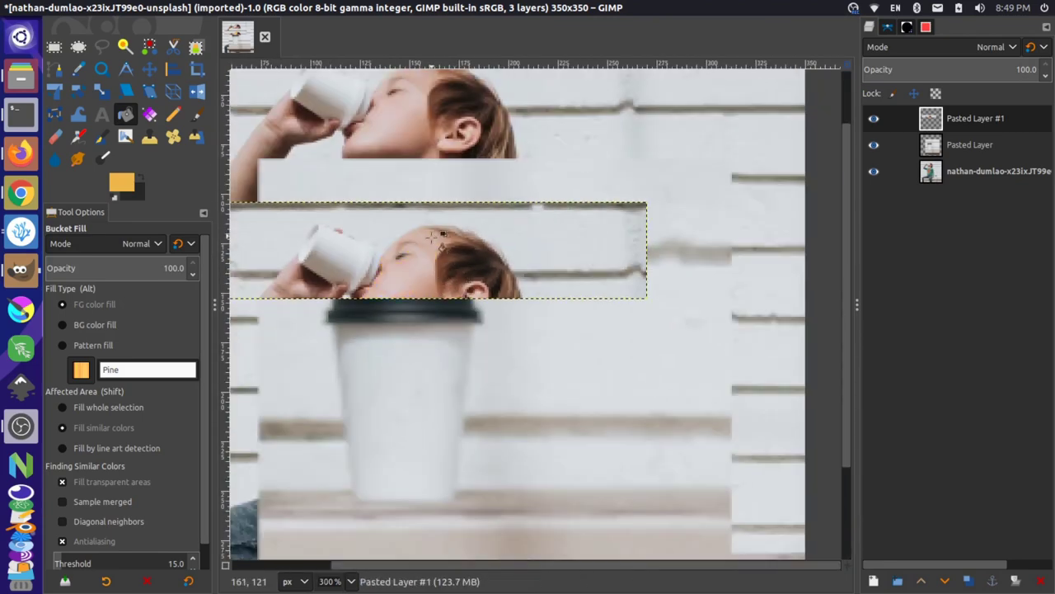
key("shift")
left_click(427, 245, "shift")
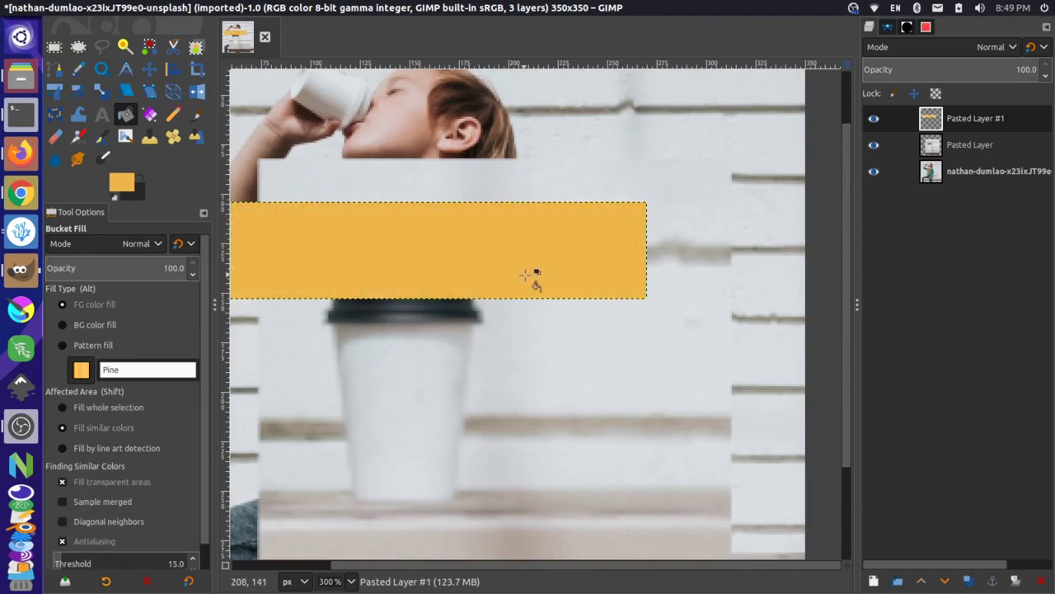
scroll(461, 288, "down", 2)
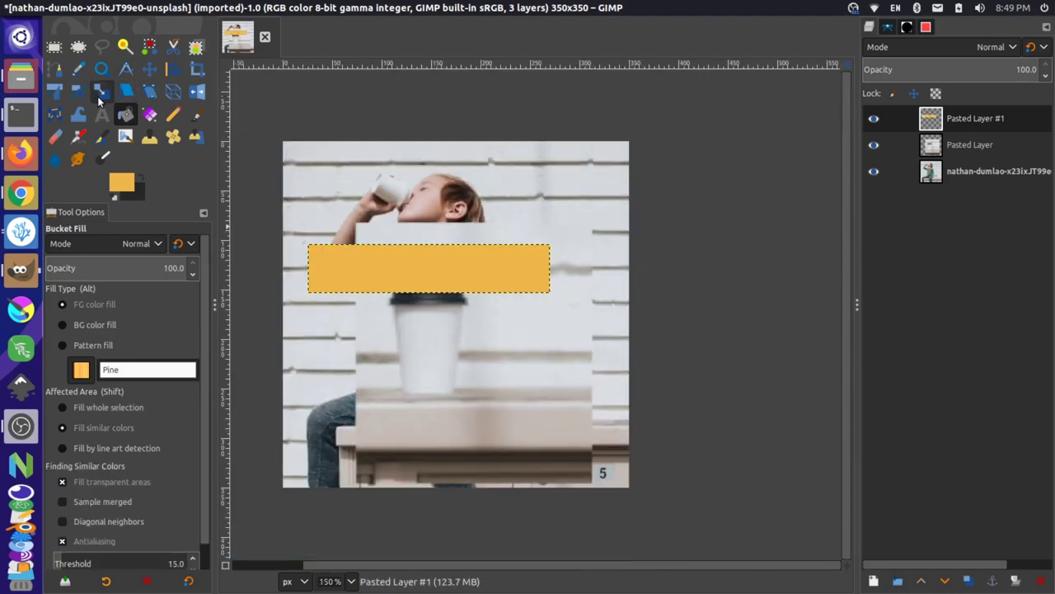
Step: Unchain the aspect ratio and stretch the orange bar into a thin 338×24 pixel stripe
left_click(98, 96)
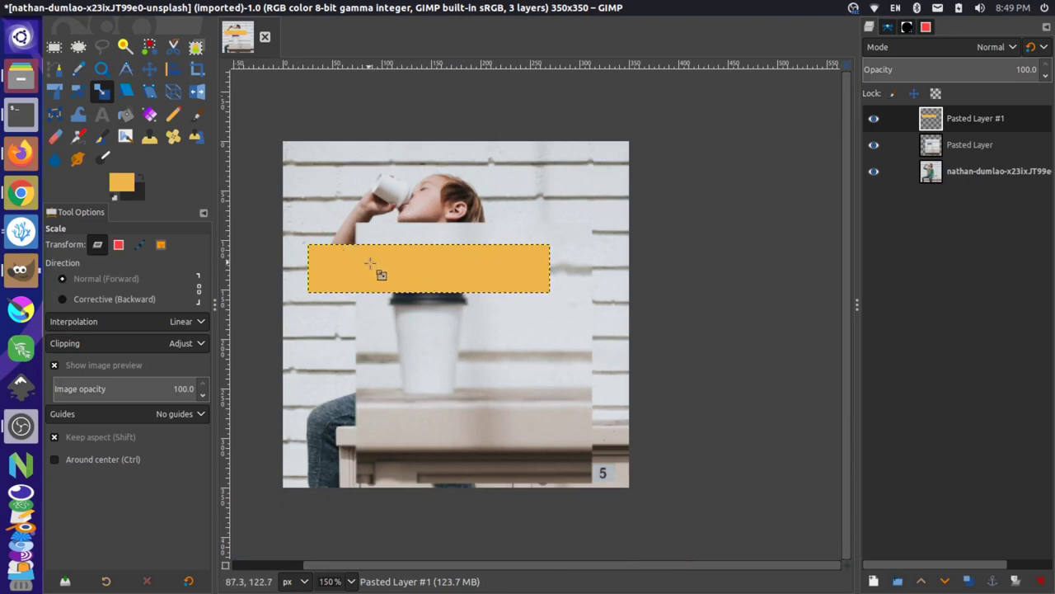
left_click(453, 267)
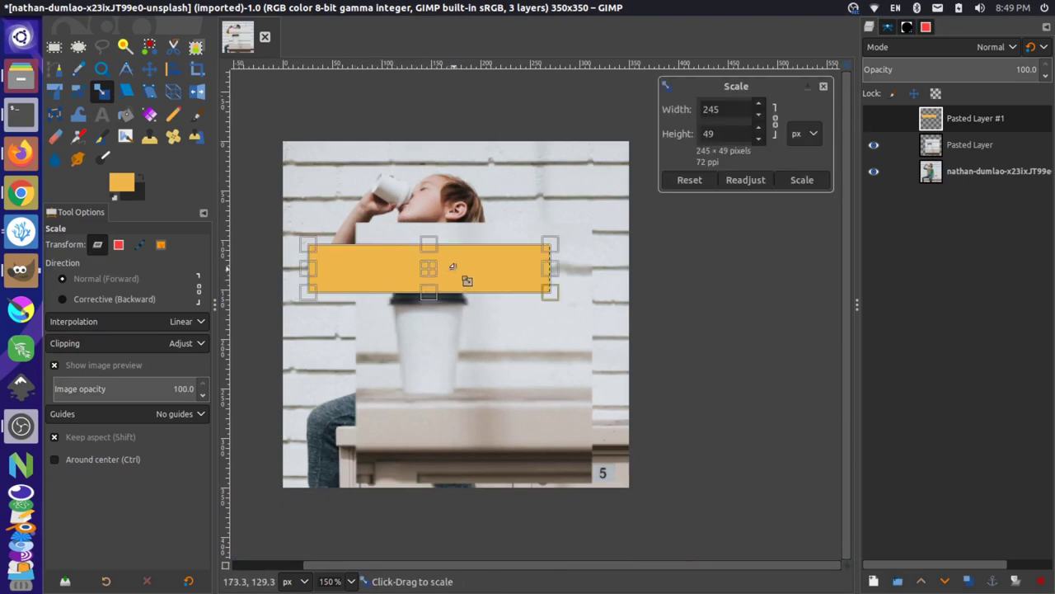
left_click_drag(570, 278, 557, 277)
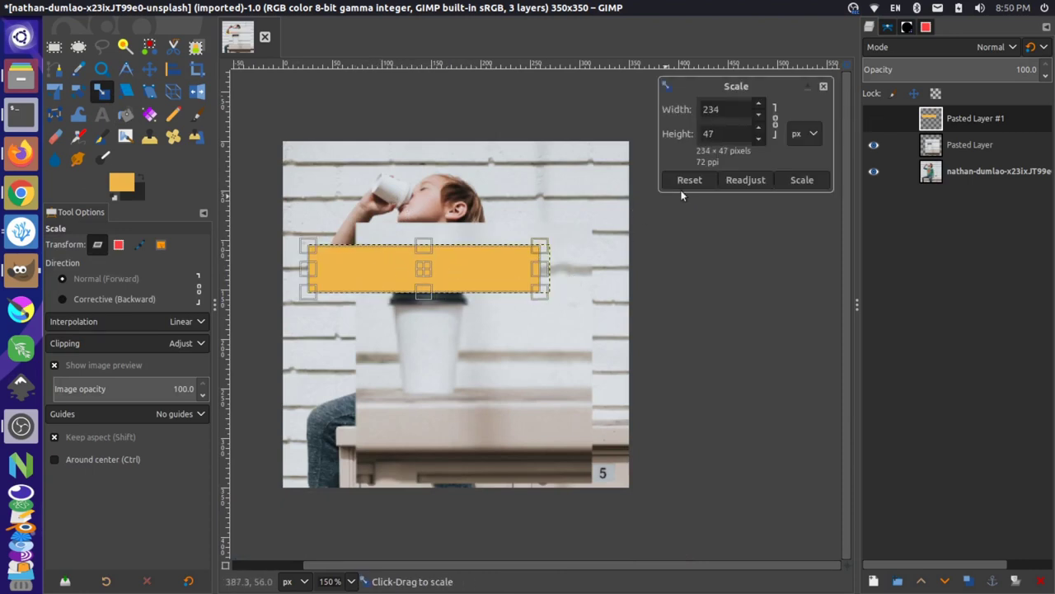
left_click(775, 121)
left_click_drag(554, 273, 433, 273)
left_click_drag(306, 269, 288, 271)
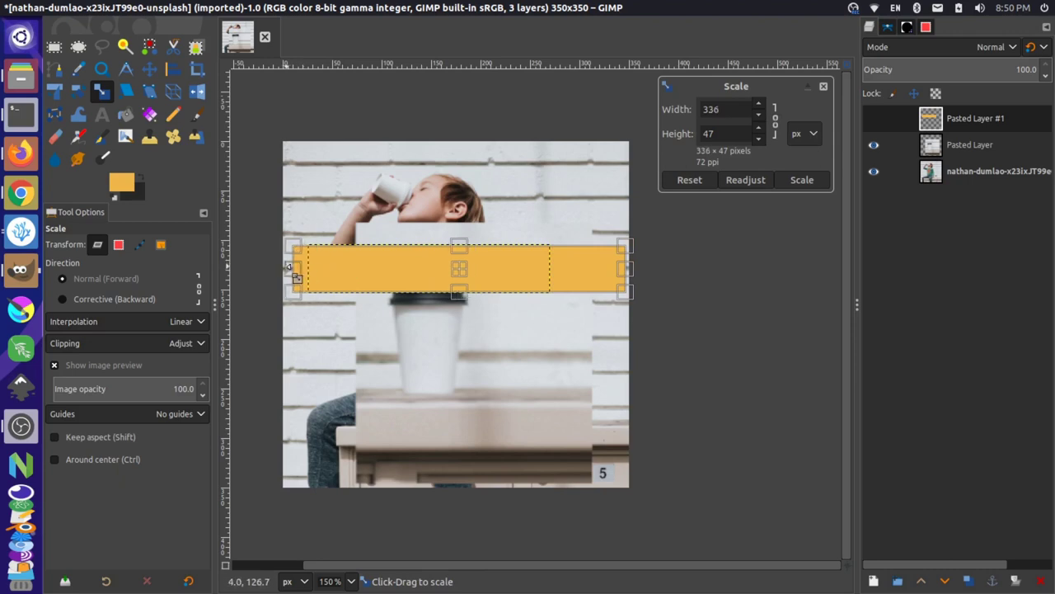
left_click_drag(464, 253, 462, 274)
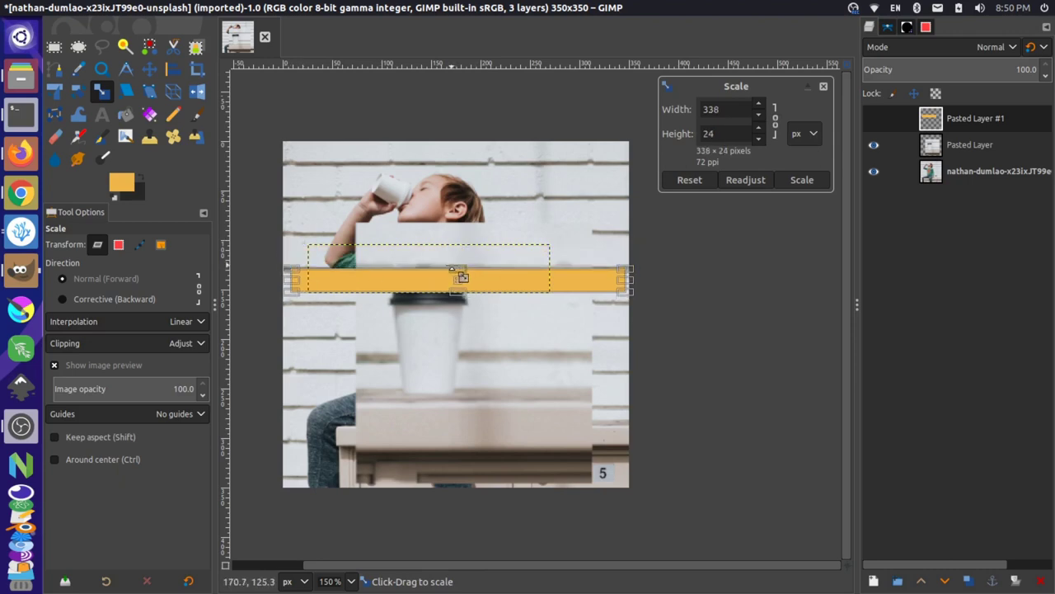
key("Return")
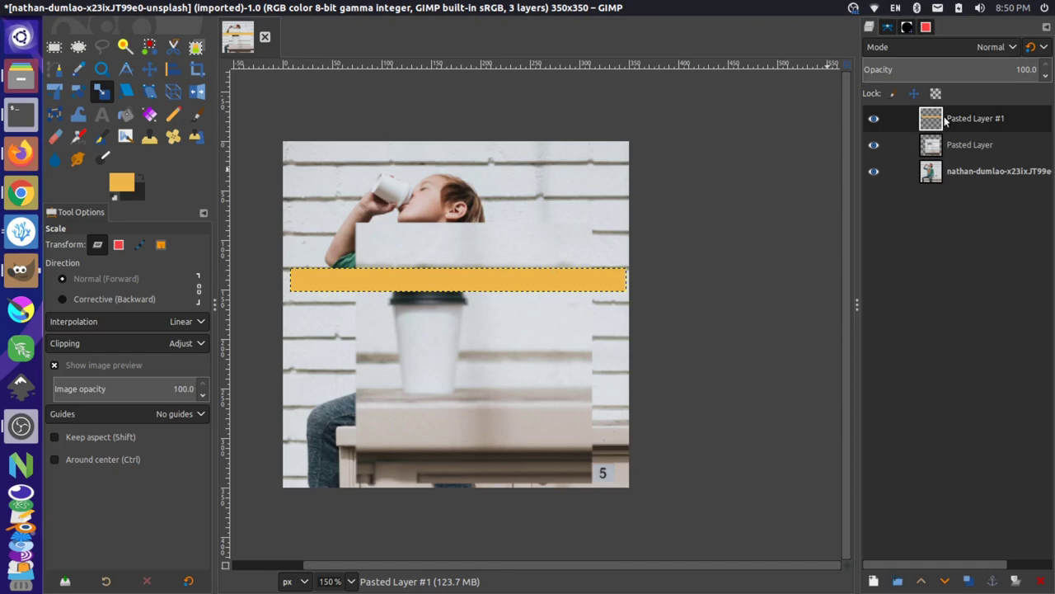
Step: Hide the orange strip layer, select the pasted cup layer, and undo an accidental whole-image crop
left_click(874, 119)
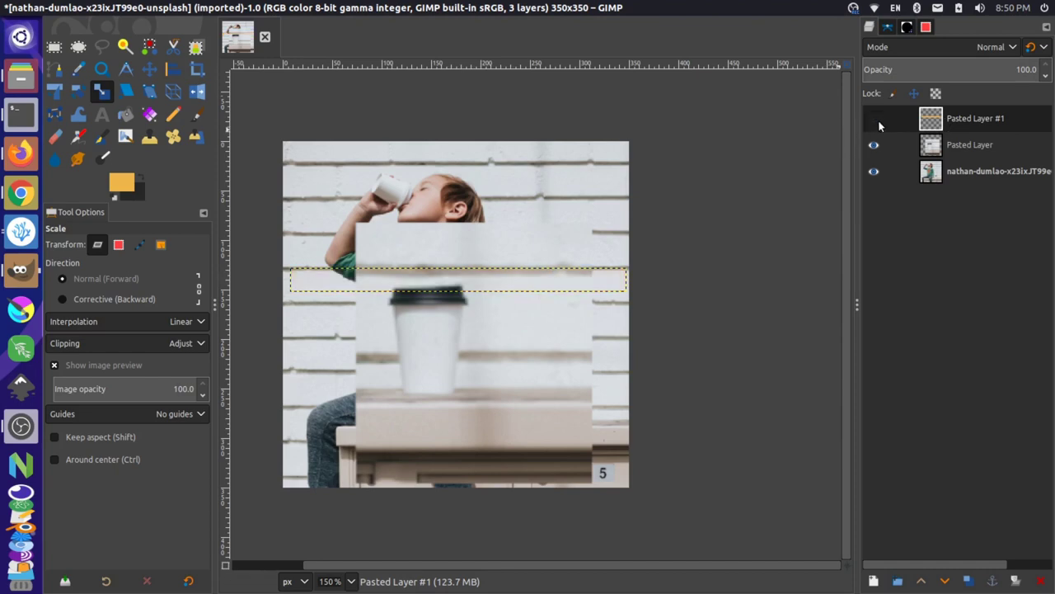
left_click(983, 147)
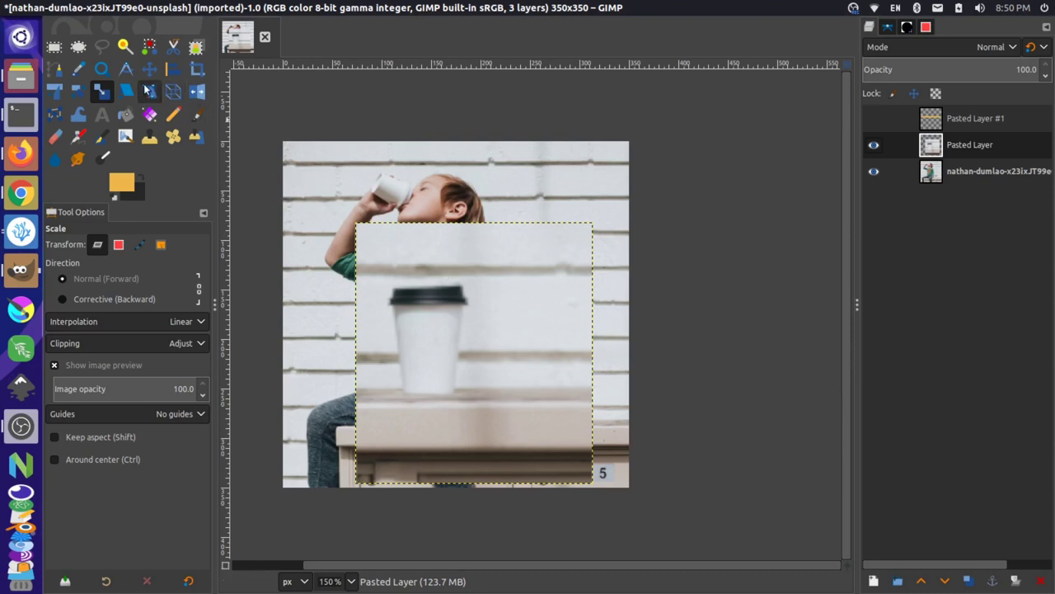
left_click(196, 69)
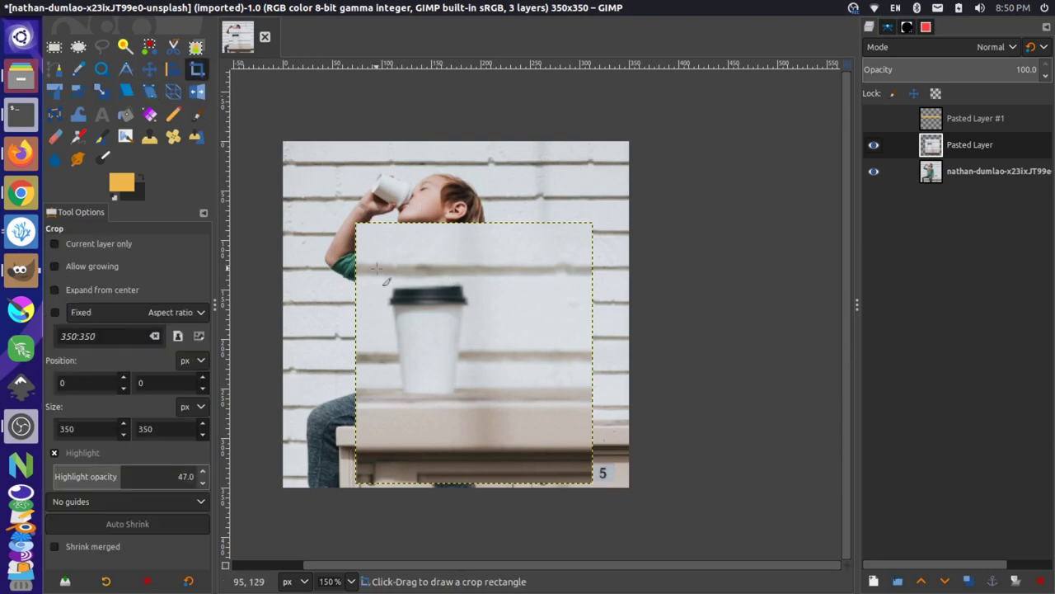
left_click_drag(376, 268, 480, 403)
left_click_drag(432, 284, 432, 293)
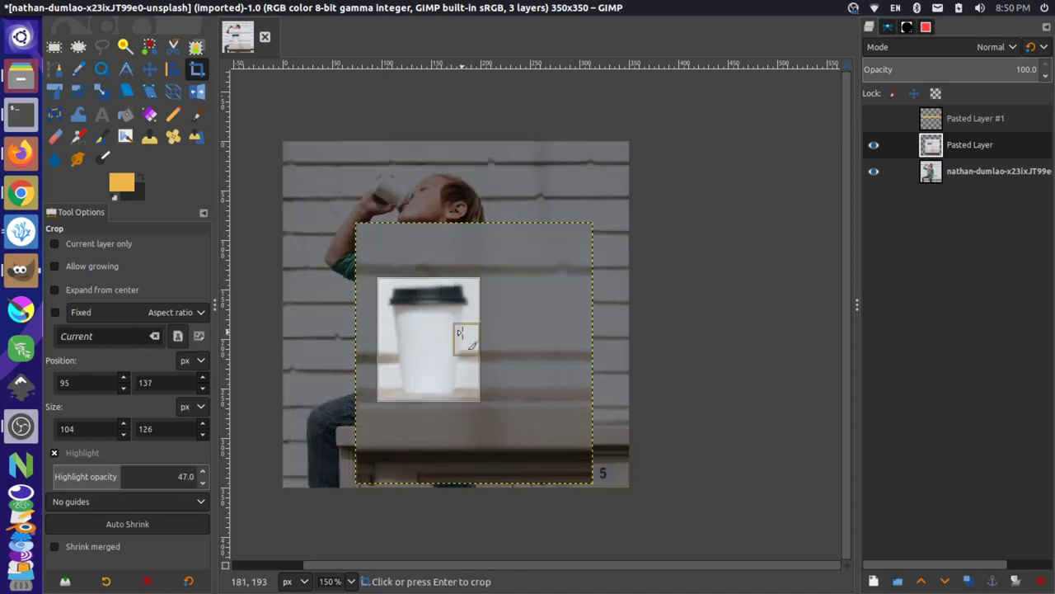
left_click_drag(461, 332, 400, 336)
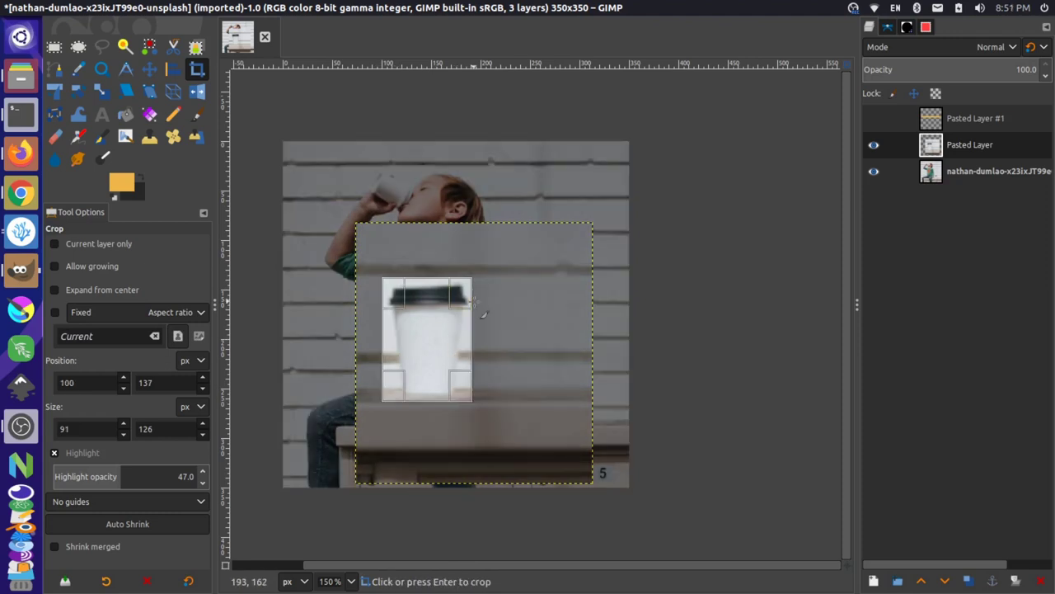
key("Return")
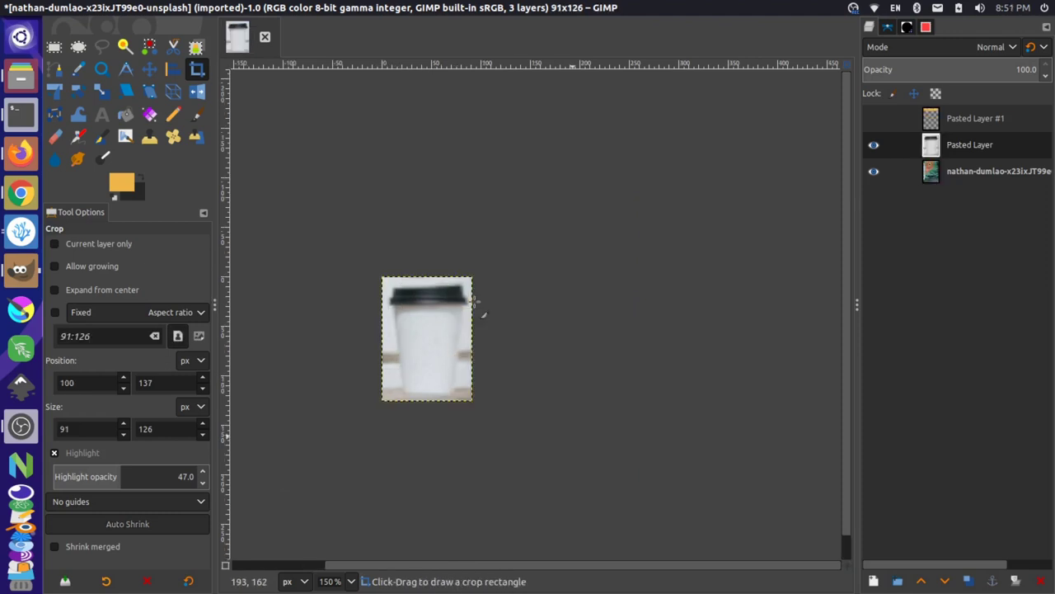
key("ctrl+z")
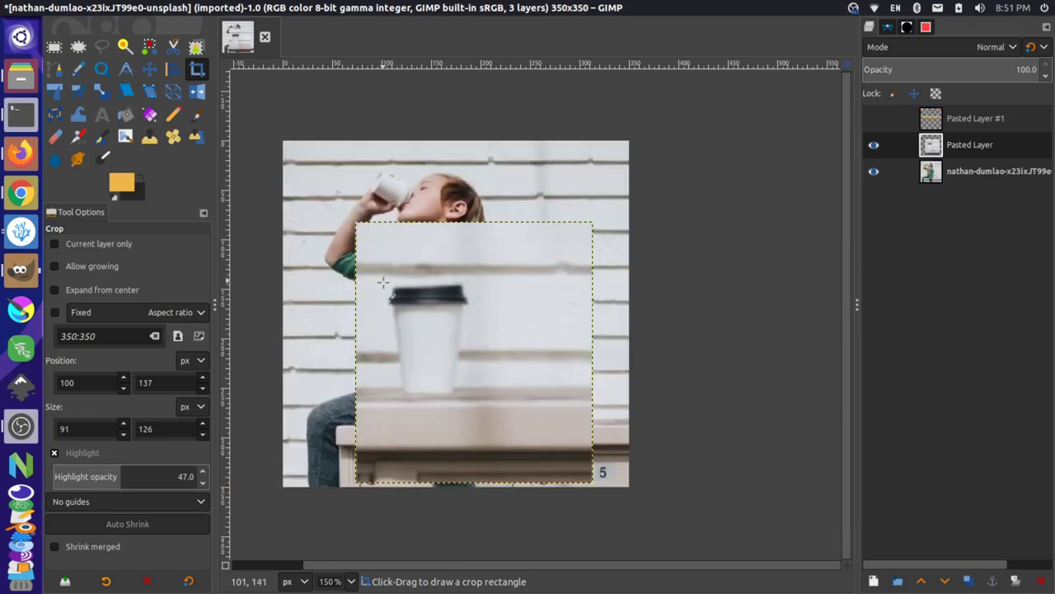
Step: Crop only the pasted layer to a 96×120 piece around the cup
left_click_drag(383, 282, 484, 413)
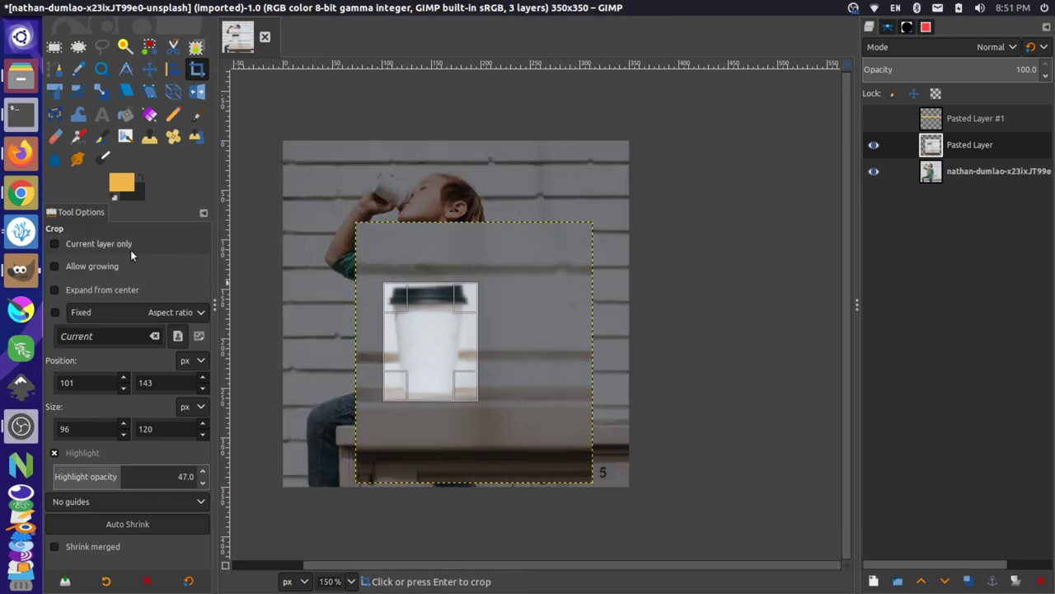
left_click(78, 245)
left_click(430, 347)
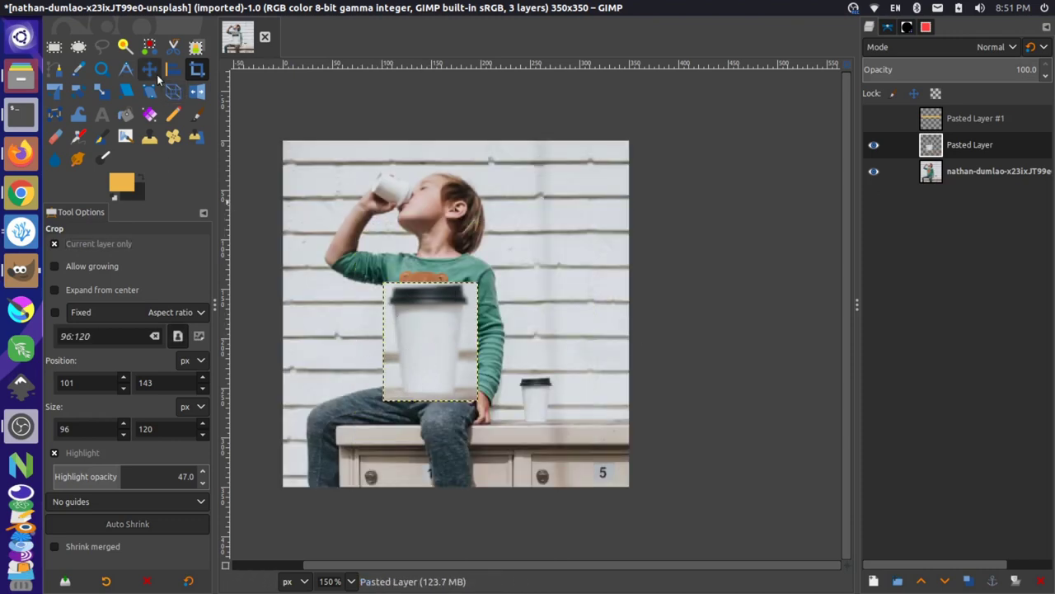
Step: Erase the cup's leftover edges with the Block 01 brush, then move it onto the cabinet right of the boy
left_click(56, 137)
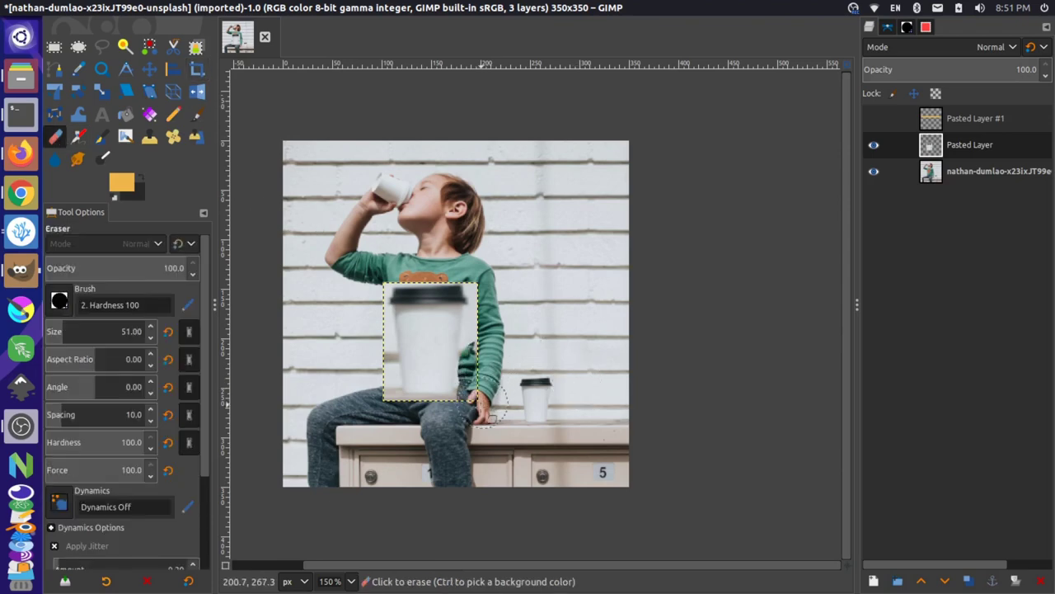
left_click(60, 300)
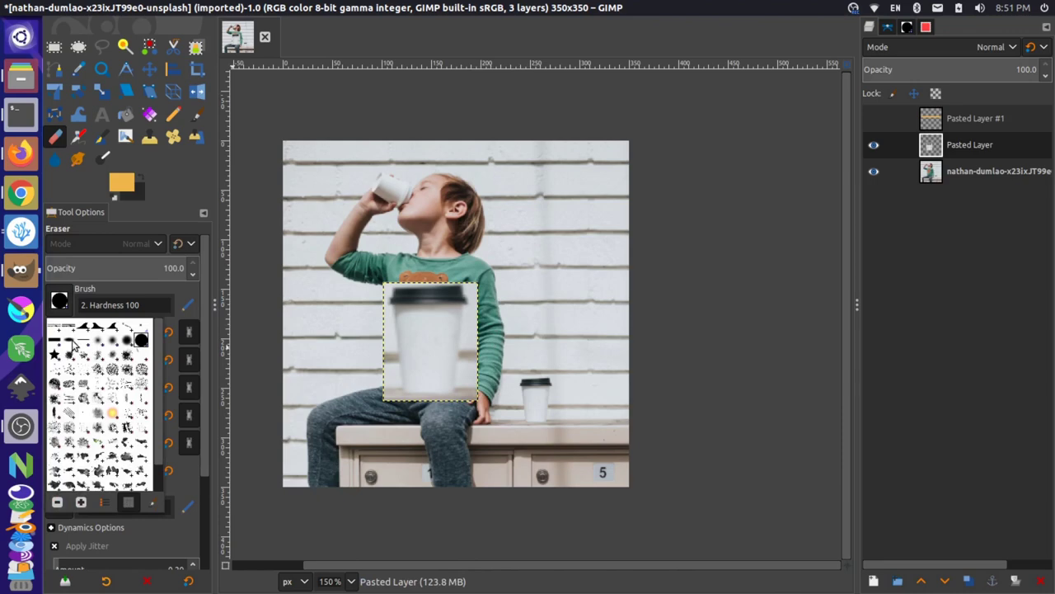
left_click(54, 340)
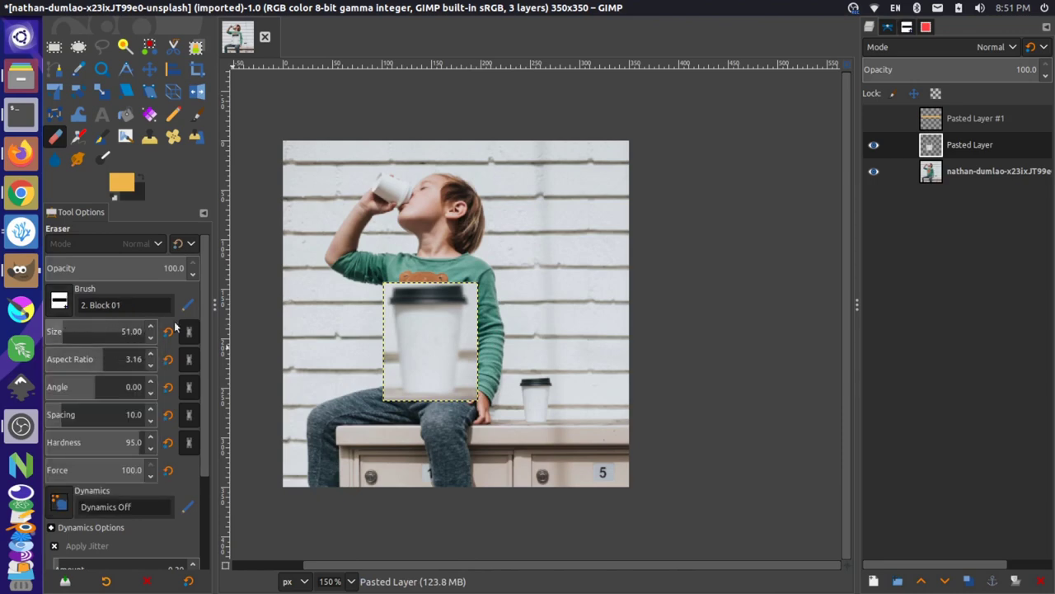
mouse_move(477, 401)
left_mouse_down()
mouse_move(496, 303)
mouse_move(496, 286)
mouse_move(488, 288)
left_mouse_up()
mouse_move(446, 399)
left_mouse_down()
mouse_move(381, 397)
mouse_move(355, 290)
mouse_move(400, 274)
mouse_move(449, 279)
left_mouse_up()
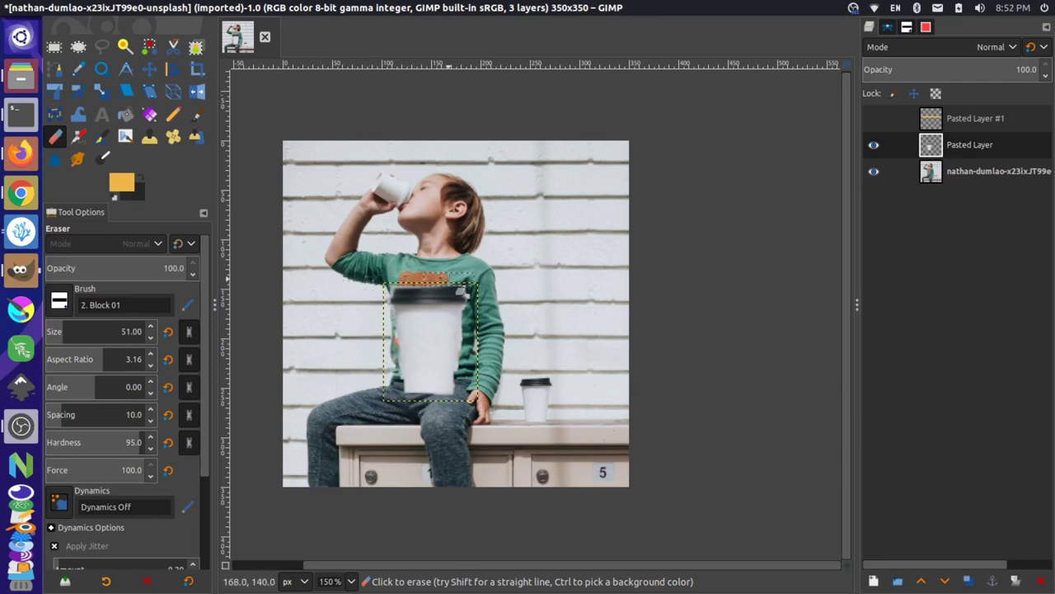
left_click(149, 69)
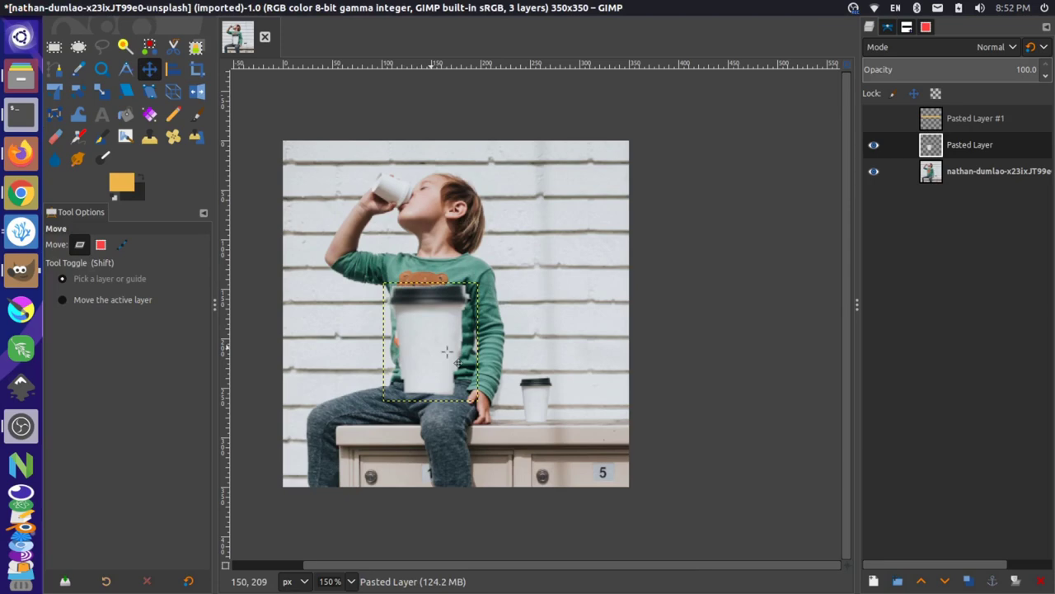
mouse_move(433, 348)
left_mouse_down()
mouse_move(571, 370)
mouse_move(543, 366)
left_mouse_up()
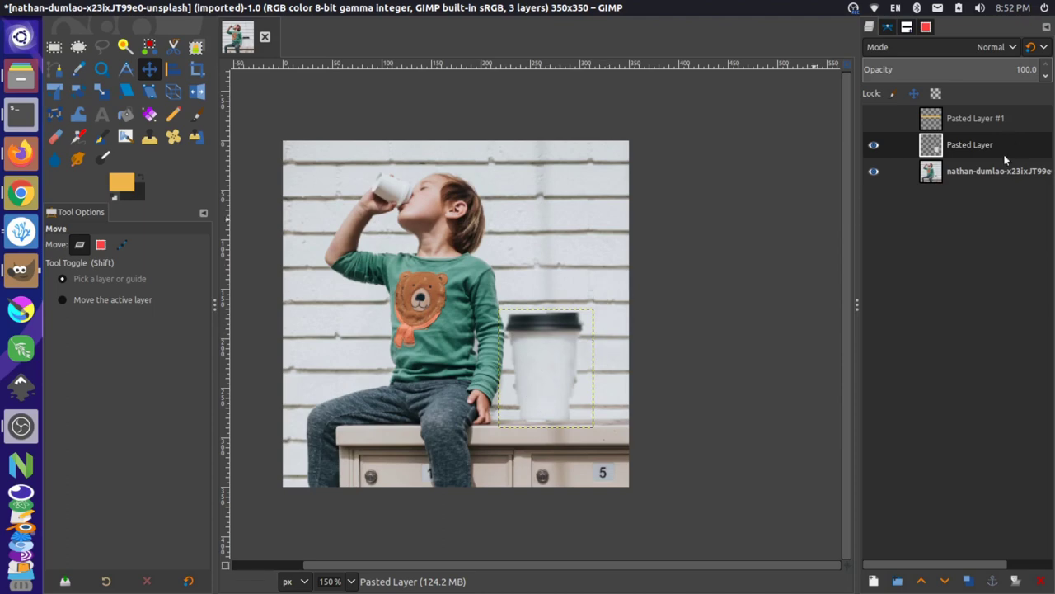
Step: Merge the cup layer down into the photo layer
right_click(958, 149)
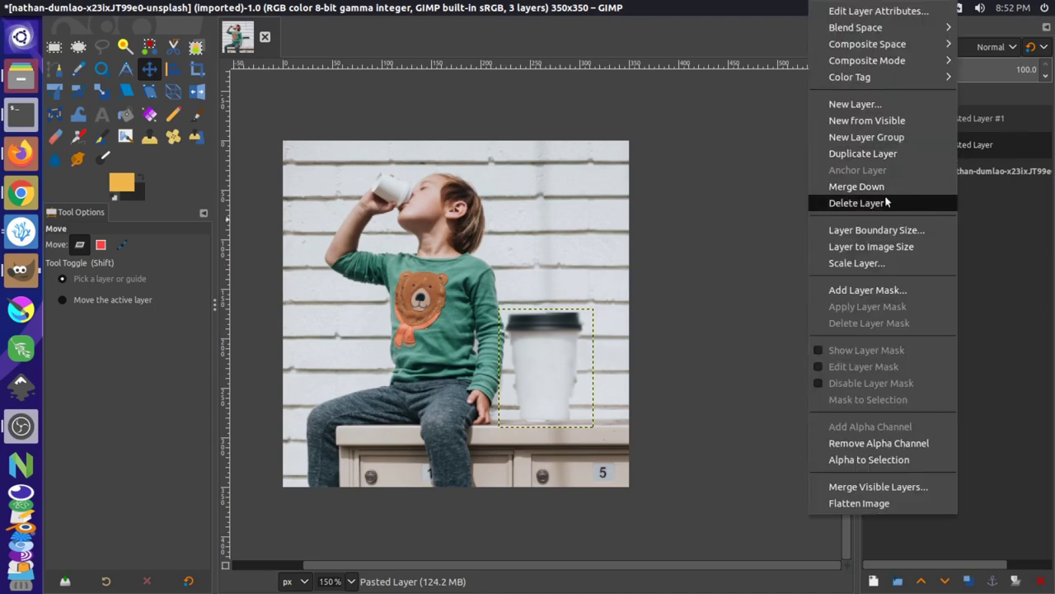
left_click(1002, 177)
left_click(957, 177)
left_click(972, 155)
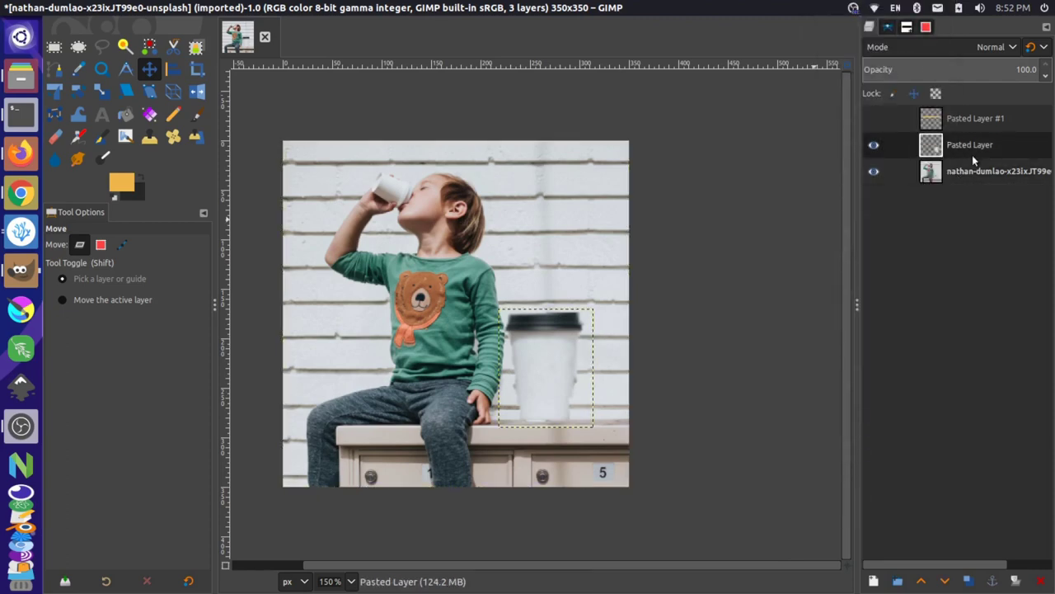
left_click(967, 171)
left_click(969, 154)
right_click(963, 146)
left_click(906, 188)
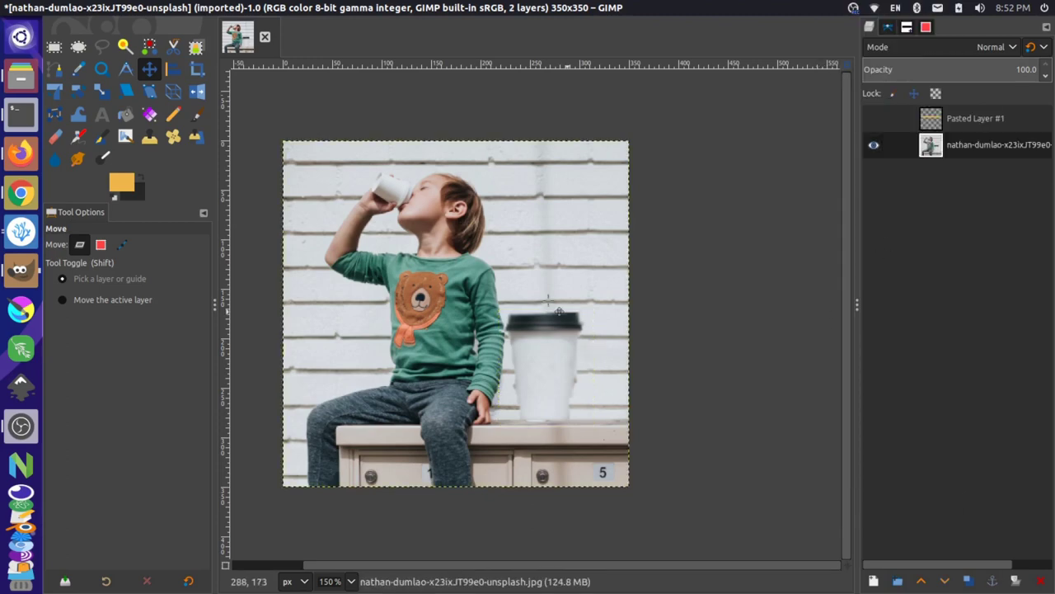
Step: Start scaling the photo layer, trying a smaller size before restoring 350×350
left_click(102, 92)
left_click_drag(340, 183, 574, 371)
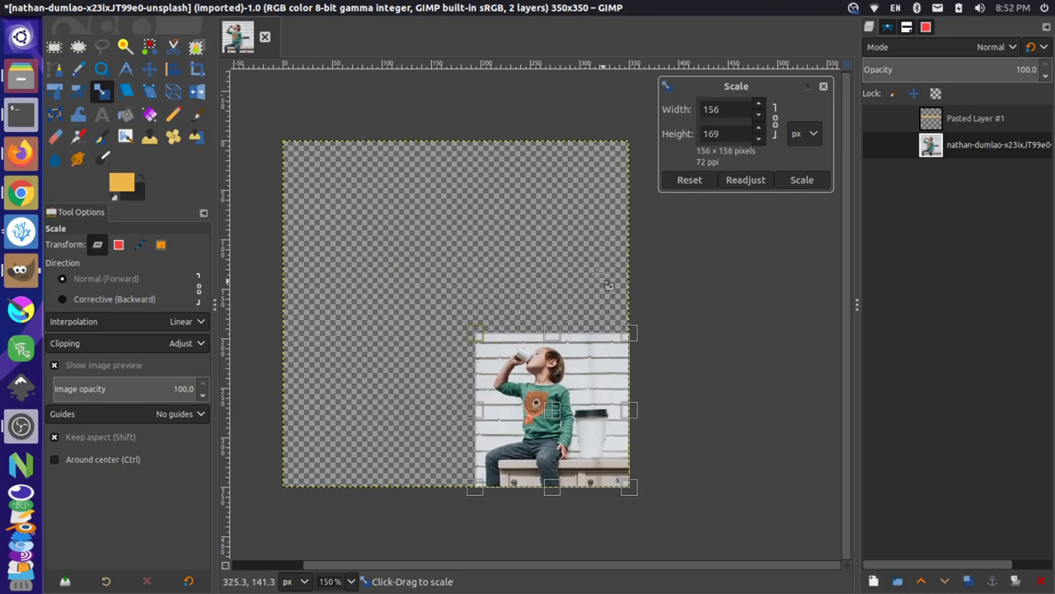
left_click_drag(609, 285, 474, 297)
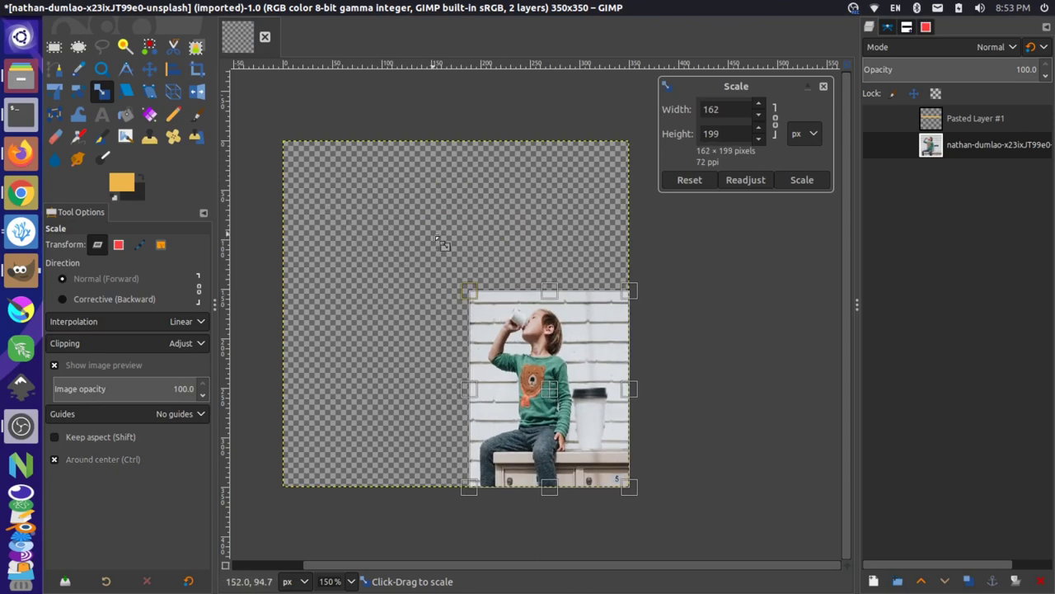
left_click(690, 179)
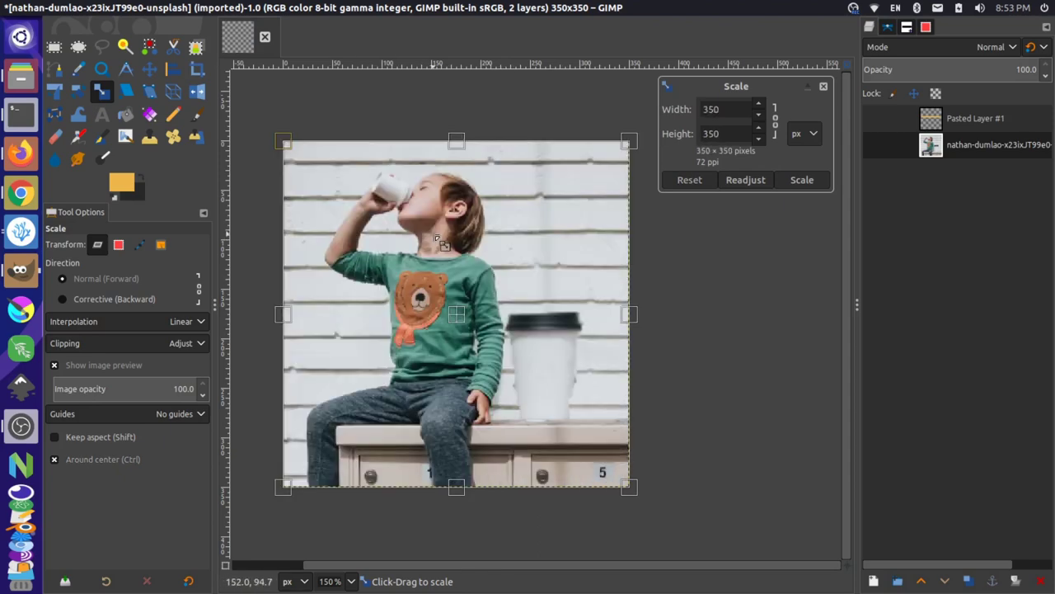
Step: Cancel the pending scale, scale the image to 140×140, then undo back to 350×350
left_click(824, 86)
left_click(184, 7)
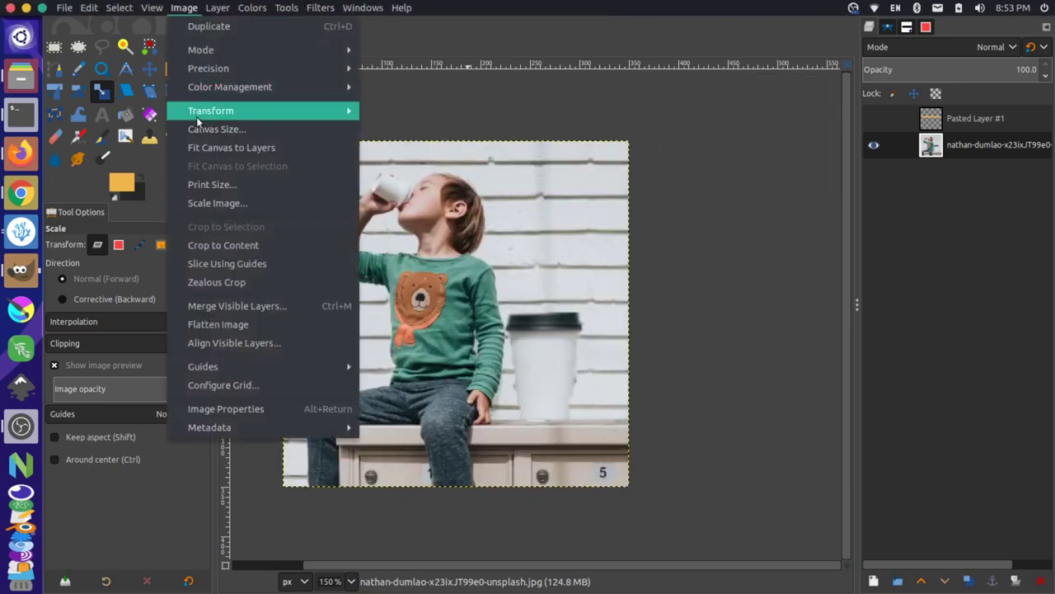
left_click(217, 202)
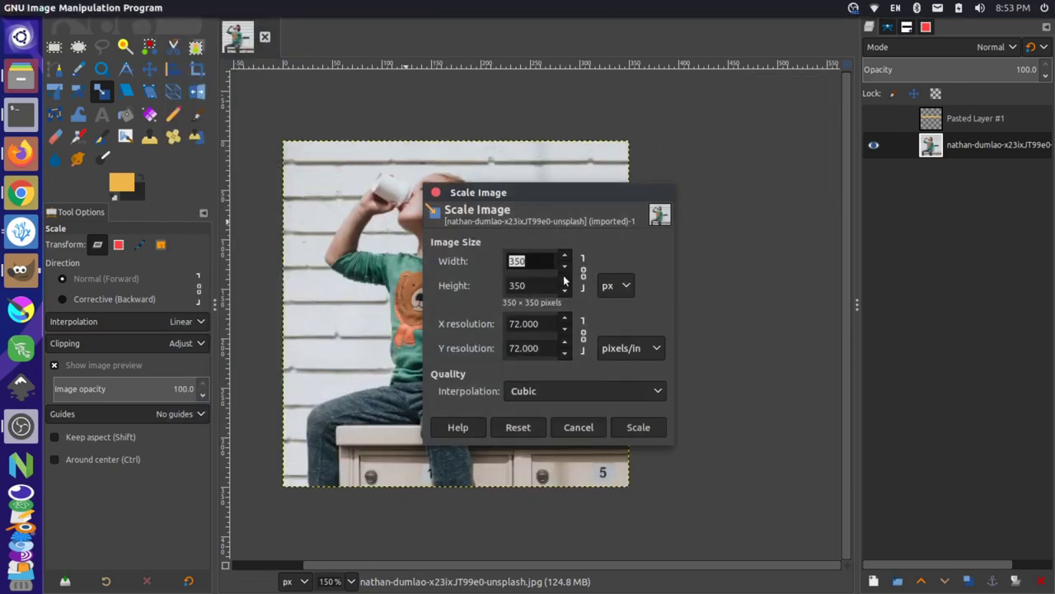
left_click(565, 272)
left_click_drag(565, 272, 564, 272)
left_click(639, 427)
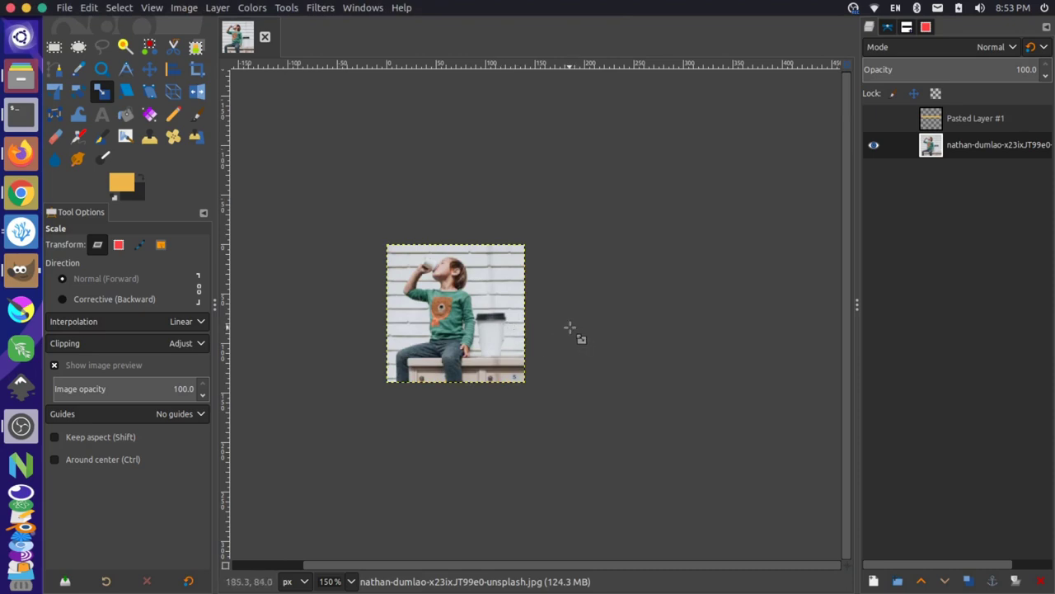
key("ctrl+z")
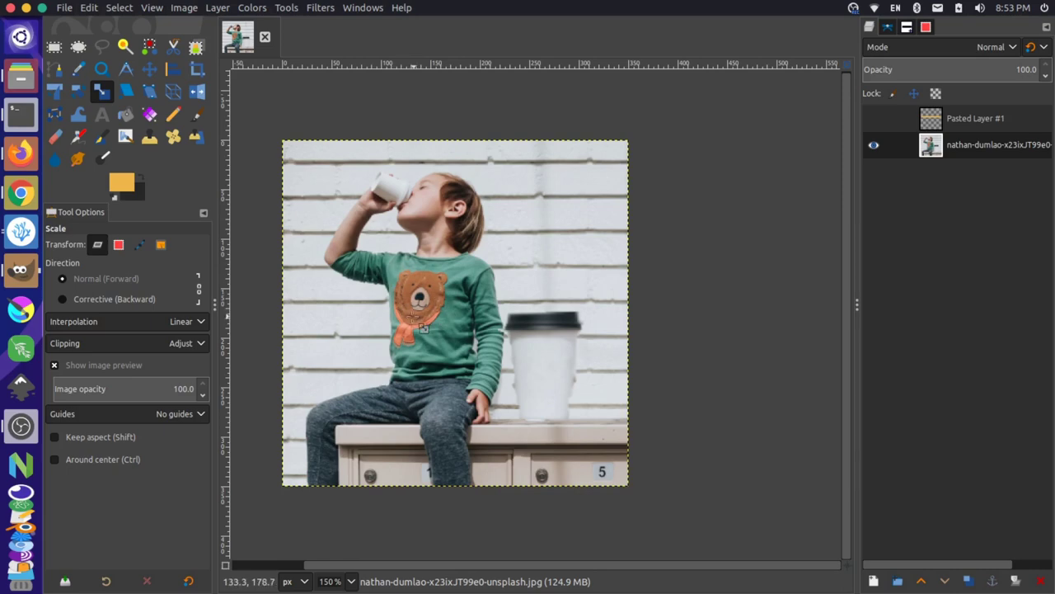
Step: Crop the image to a 58×64 pixel rectangle around the bear face
left_click(197, 70)
left_click_drag(392, 266, 449, 331)
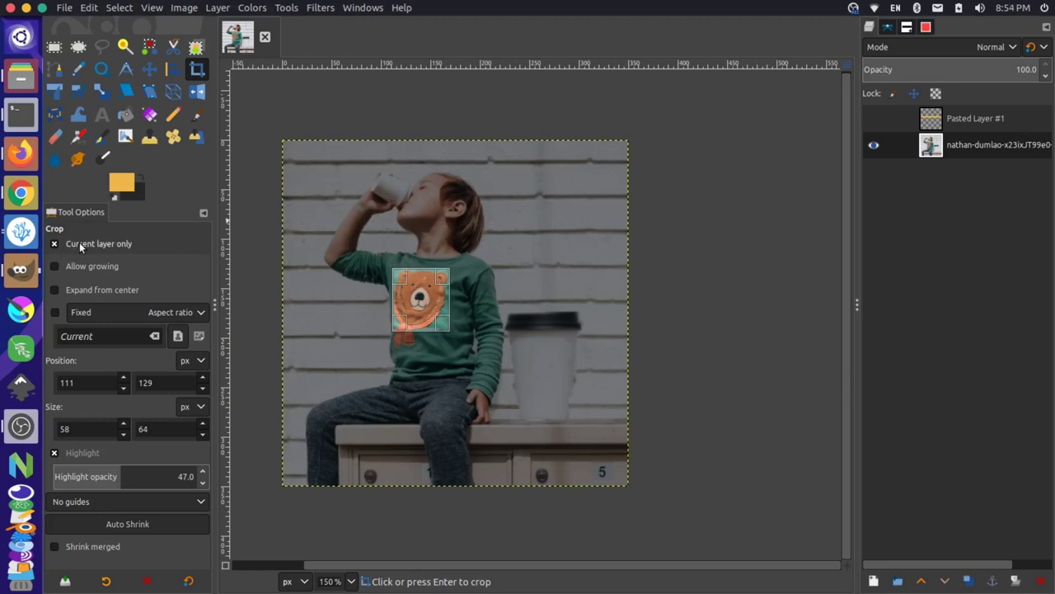
left_click(430, 304)
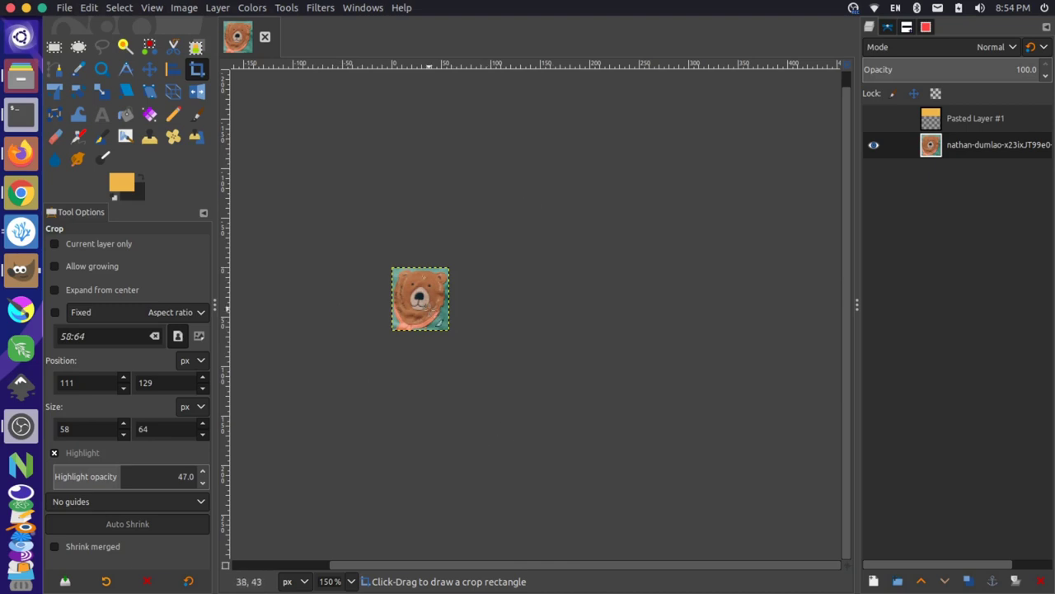
Step: Resize the canvas to 161×87 pixels with the bear offset at 52, 12
left_click(184, 8)
left_click(217, 130)
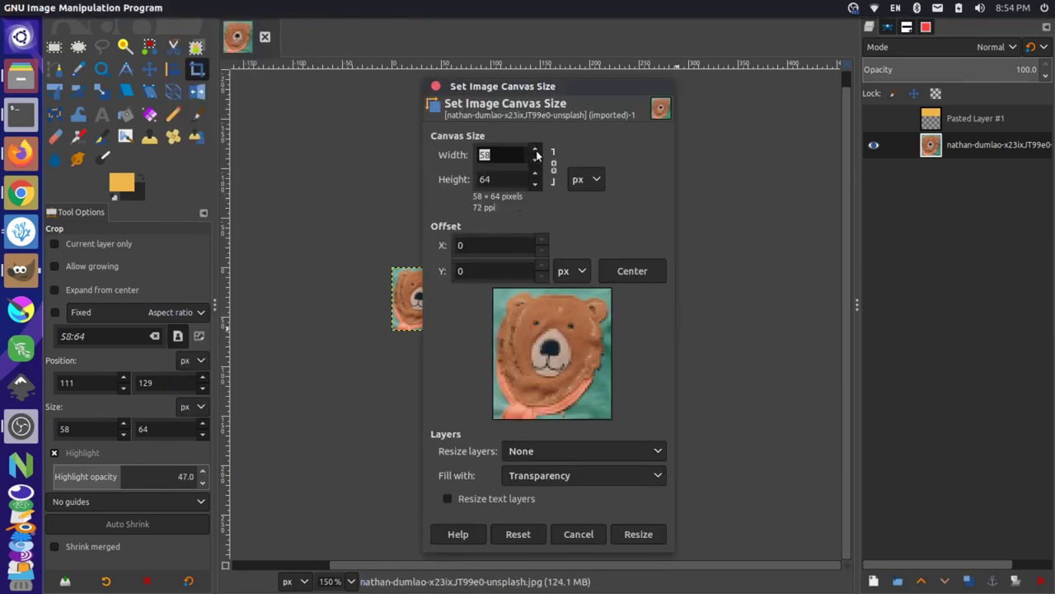
left_click(536, 153)
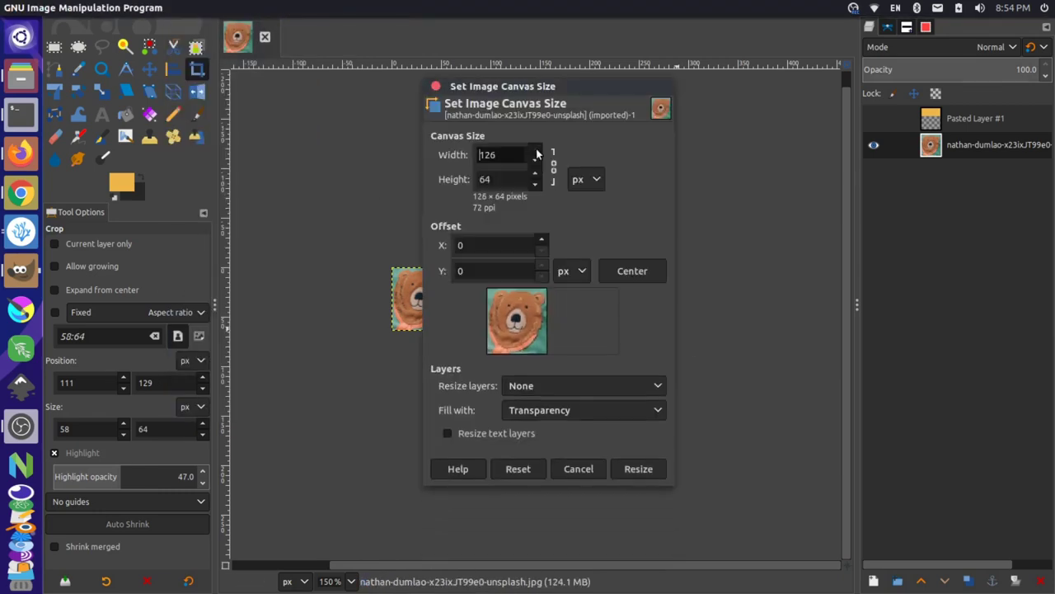
left_click_drag(536, 153, 536, 154)
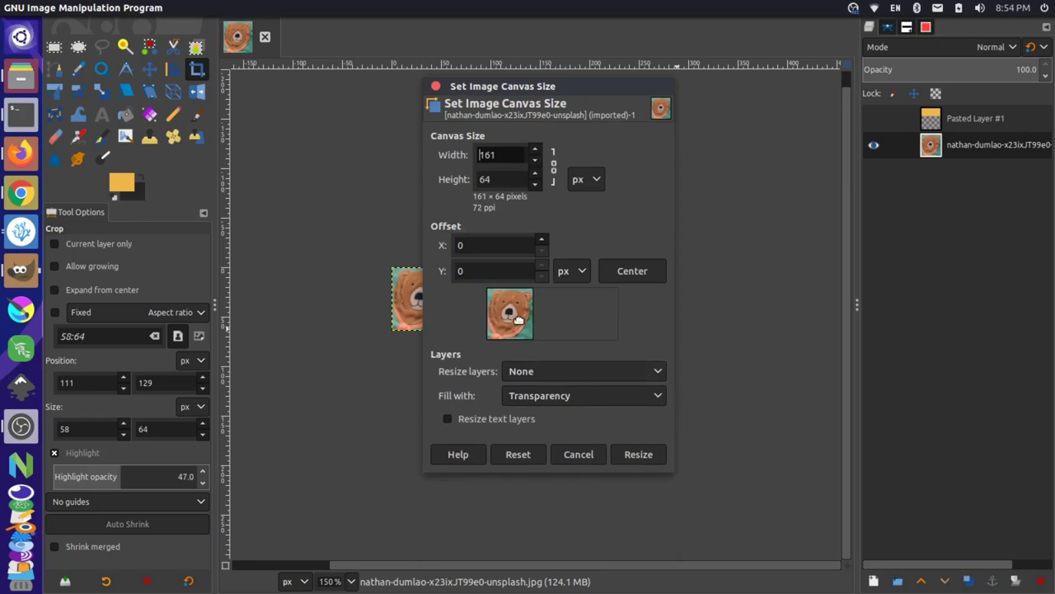
left_click_drag(503, 314, 544, 317)
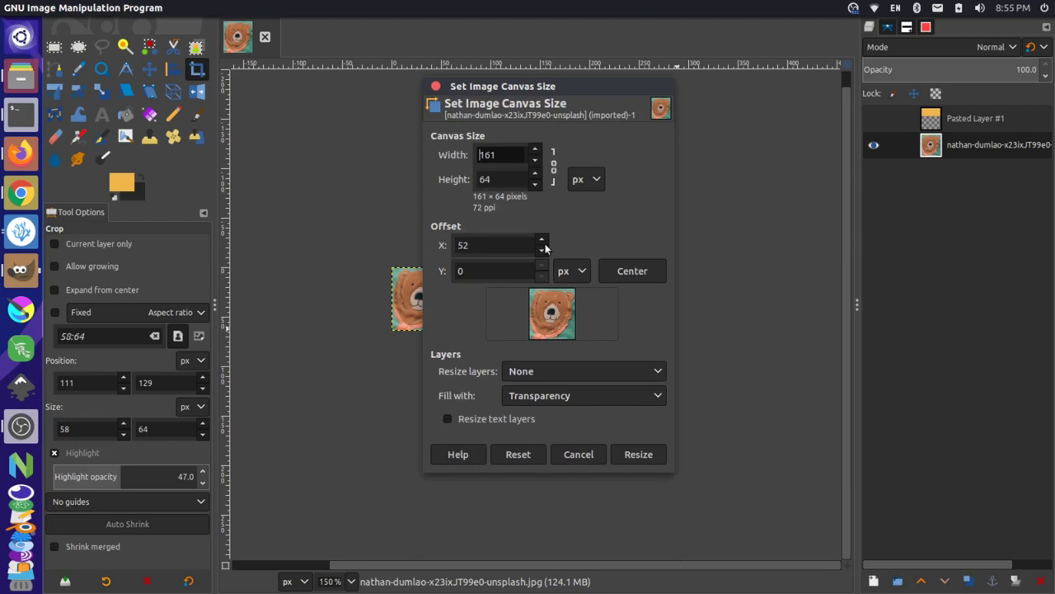
left_click_drag(538, 173, 538, 173)
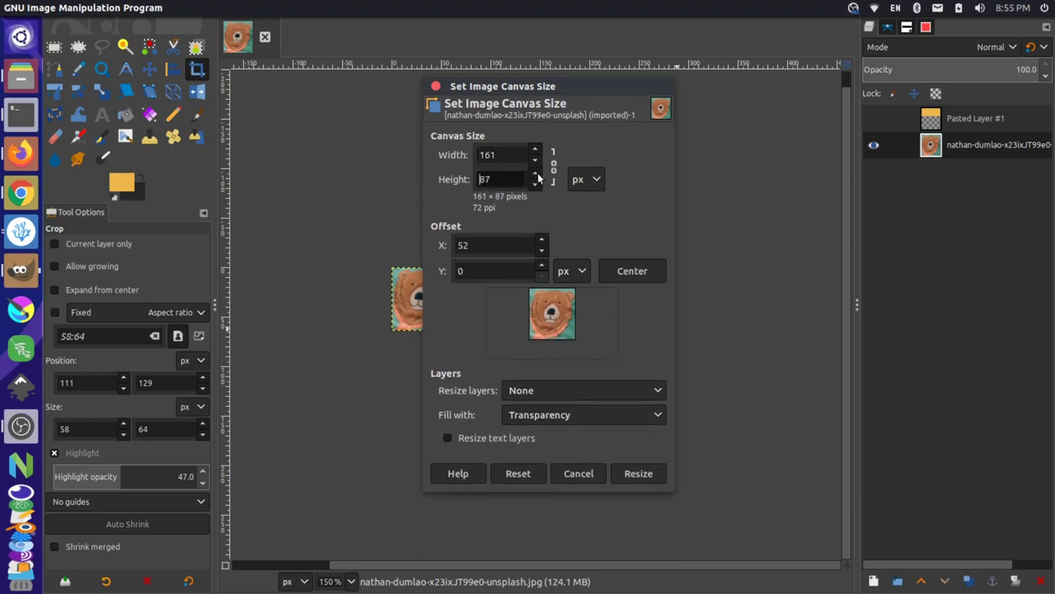
left_click_drag(557, 315, 558, 327)
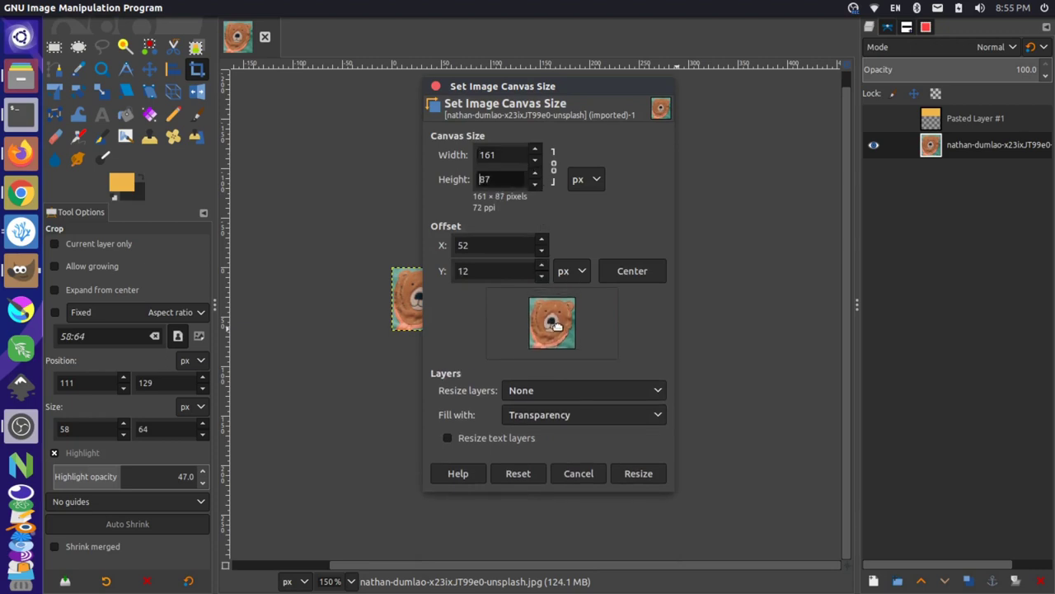
left_click(637, 472)
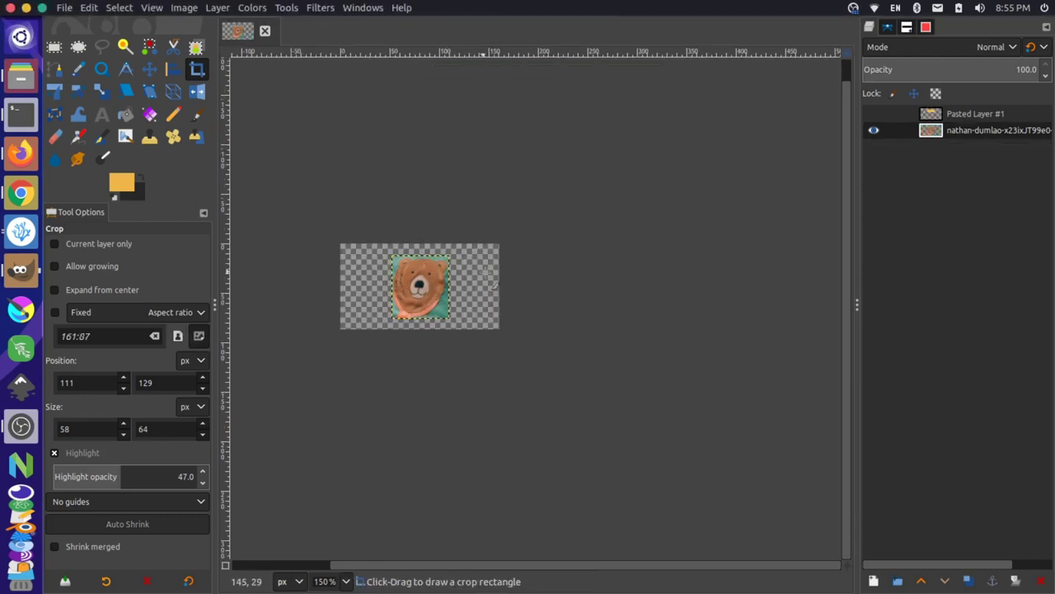
Step: Sample the teal colour and bucket-fill a new transparent layer placed beneath the bear
scroll(457, 324, "up", 4)
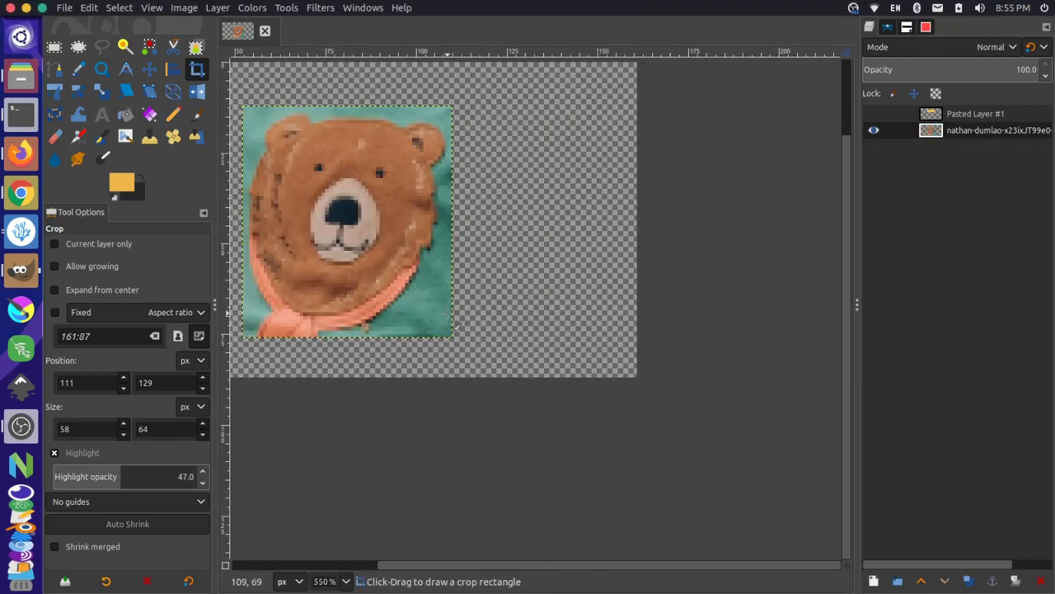
left_click(78, 70)
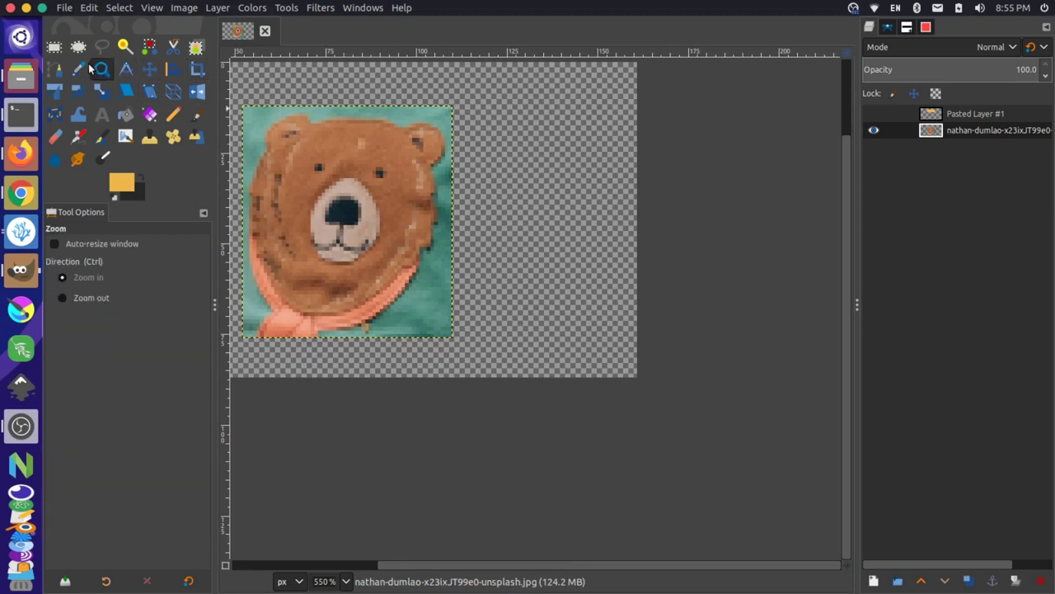
left_click(264, 145)
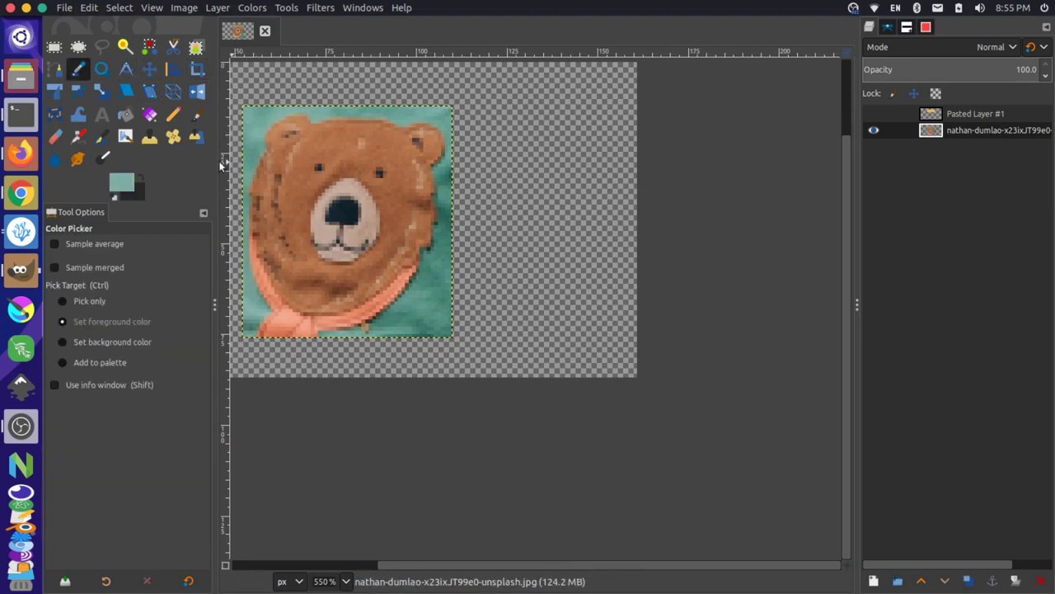
left_click(123, 115)
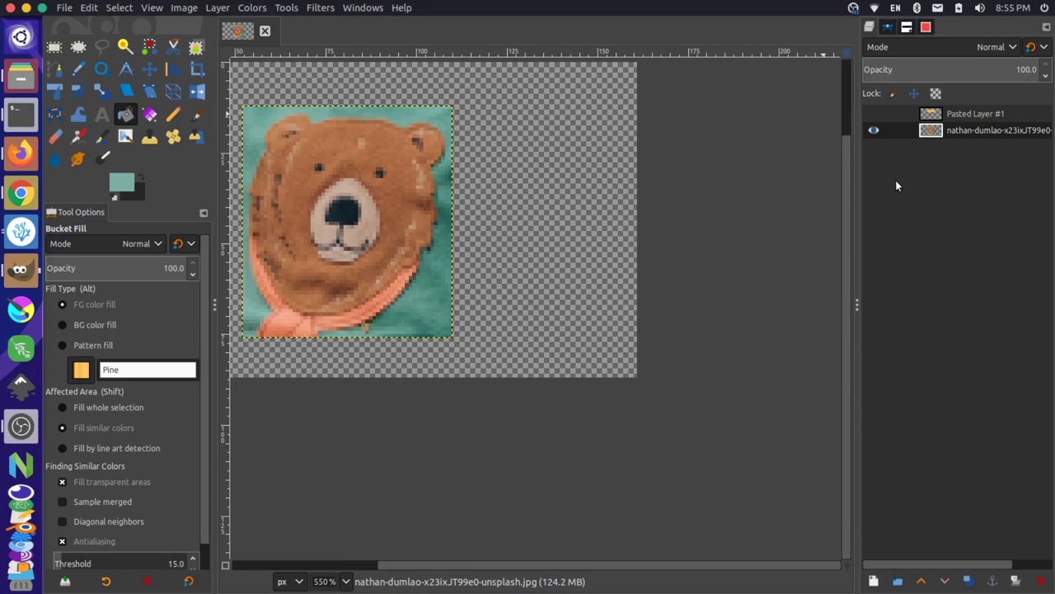
right_click(922, 178)
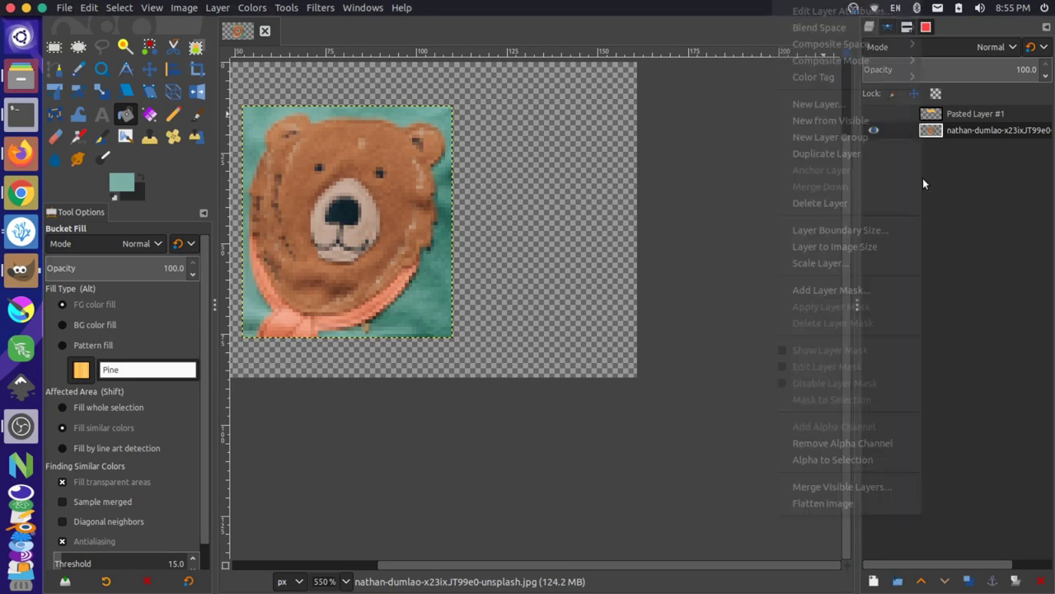
left_click(840, 107)
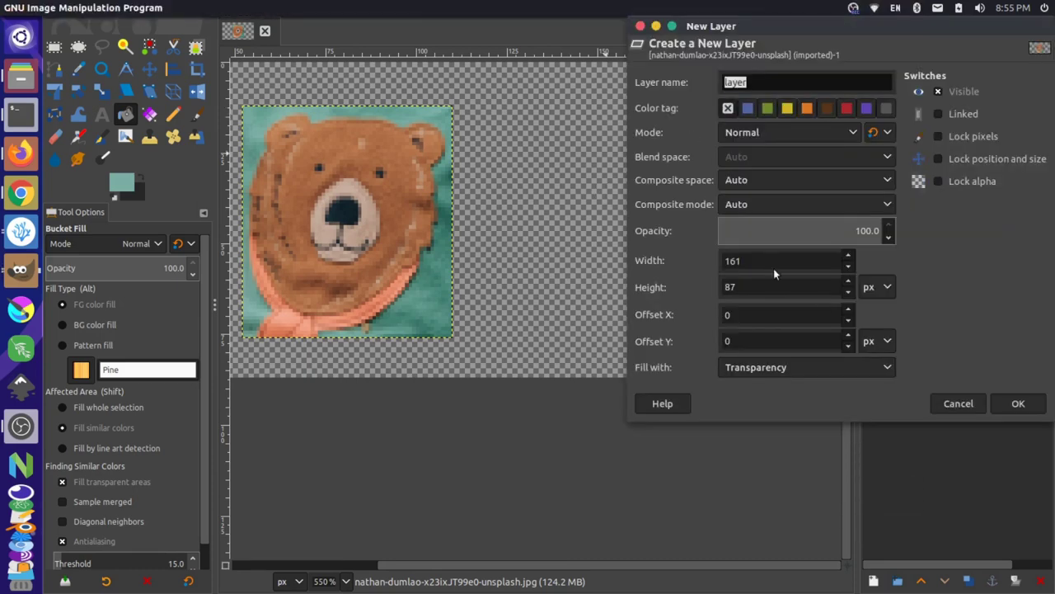
left_click(1036, 405)
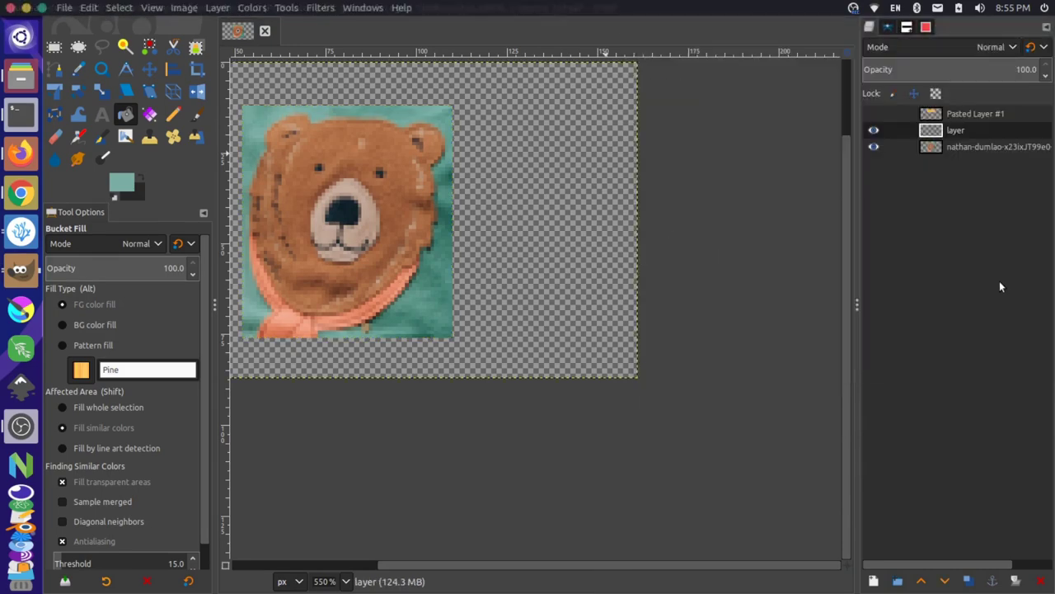
left_click_drag(957, 129, 958, 172)
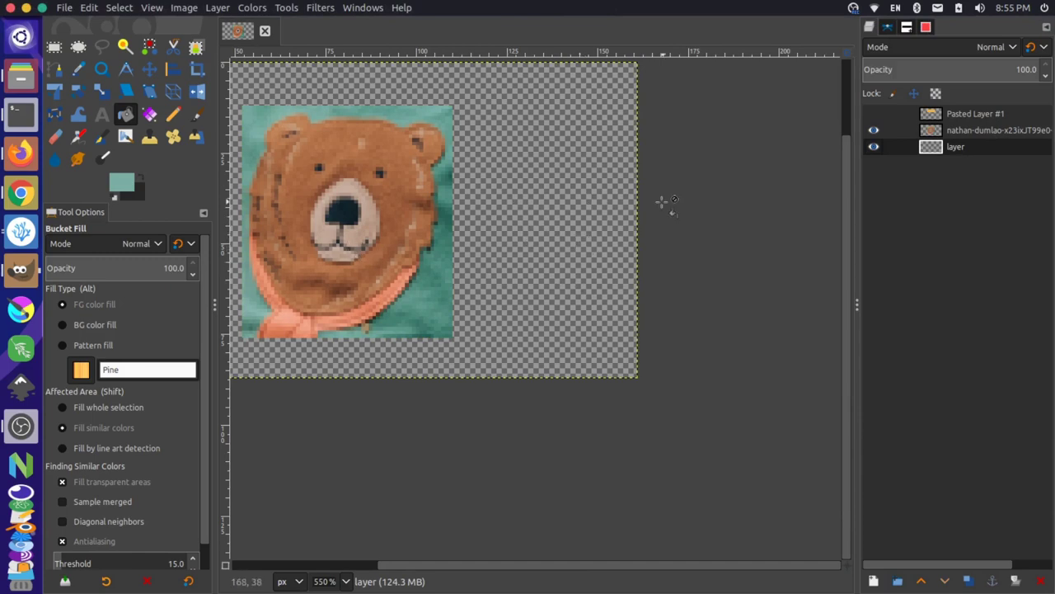
left_click(536, 169)
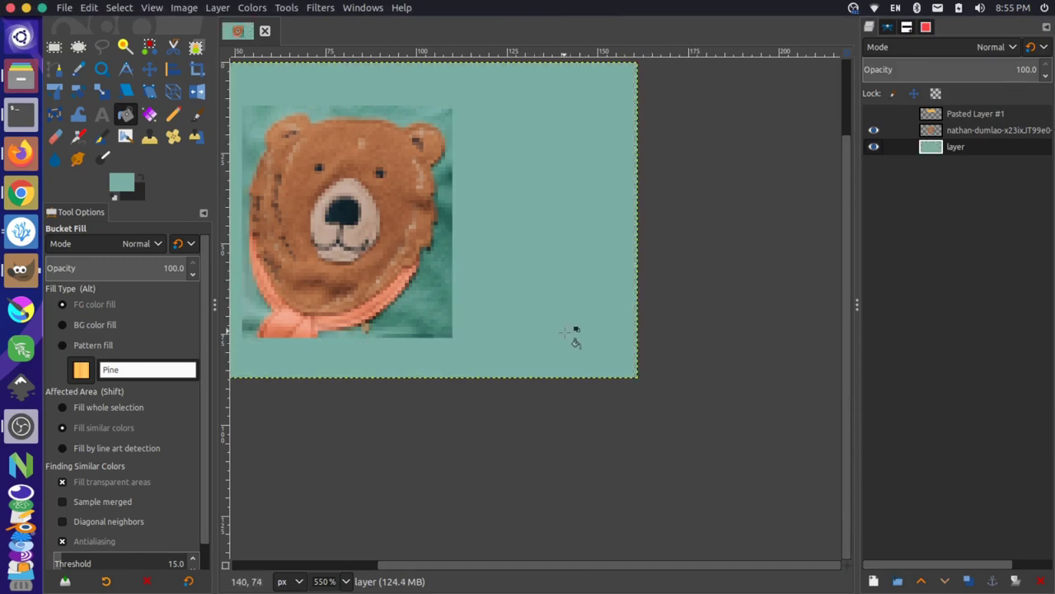
Step: Reposition the bear face roughly centred over the teal background
scroll(569, 329, "up", 2, "ctrl")
scroll(553, 358, "down", 4, "ctrl")
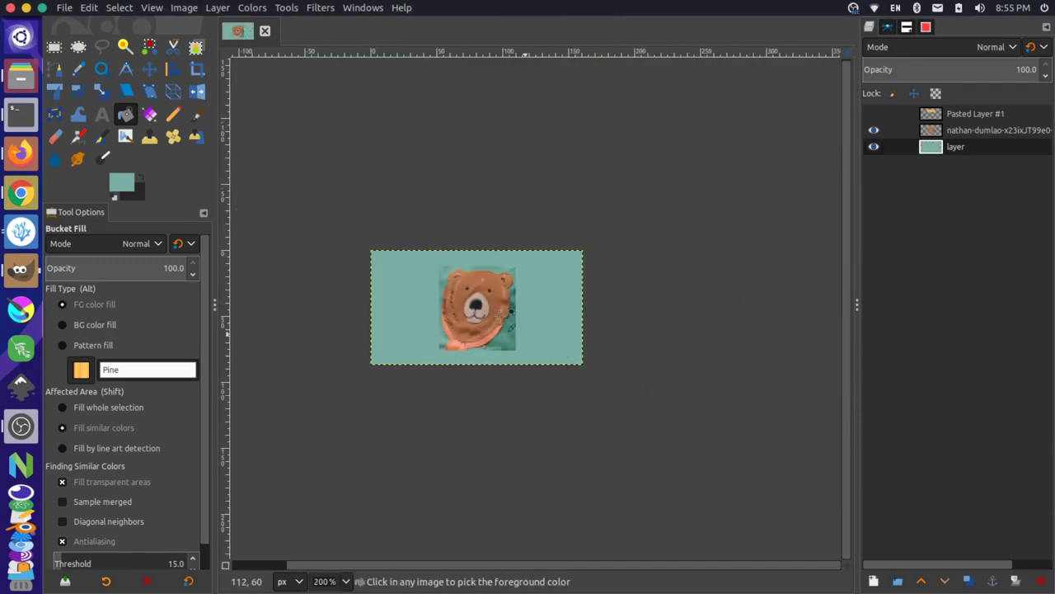
left_click(149, 68)
left_click_drag(490, 296, 501, 370)
scroll(495, 375, "up", 1, "ctrl")
scroll(499, 375, "up", 2, "ctrl")
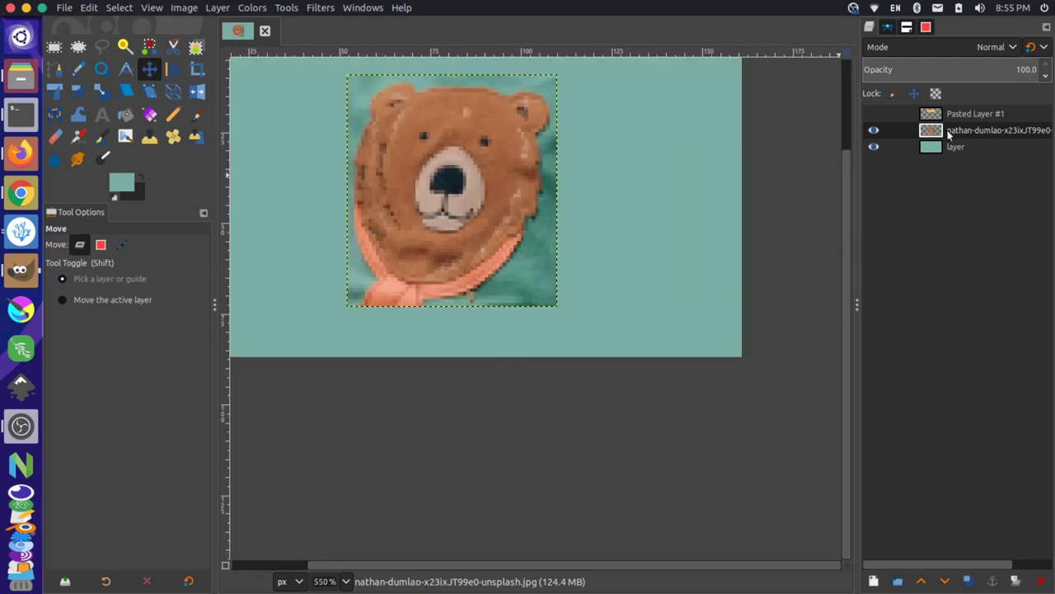
Step: Merge the bear layer into the teal layer and set the Smudge brush to size 17, hardness 59
right_click(947, 132)
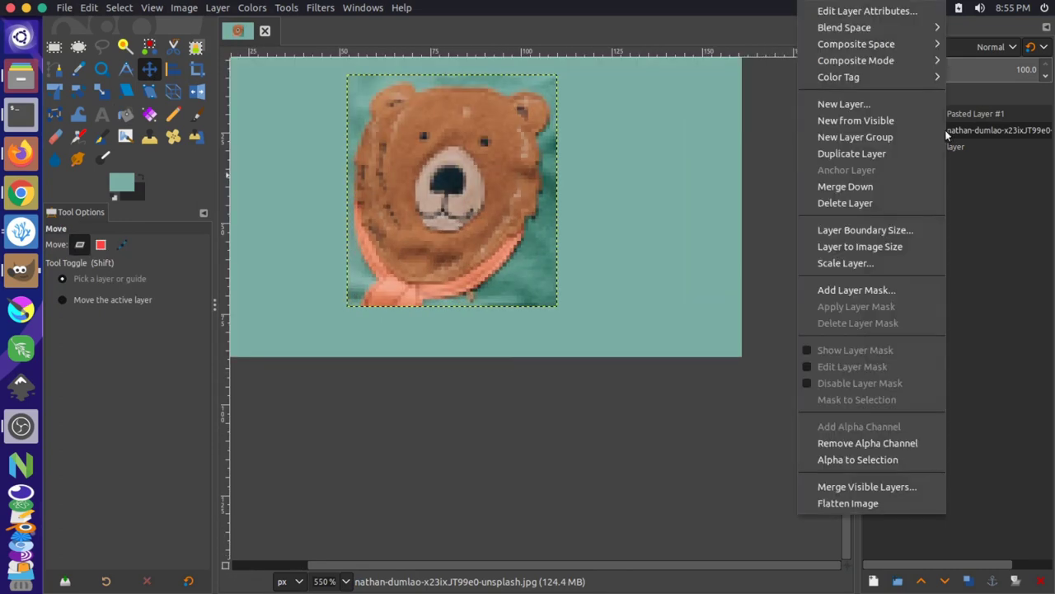
left_click(875, 190)
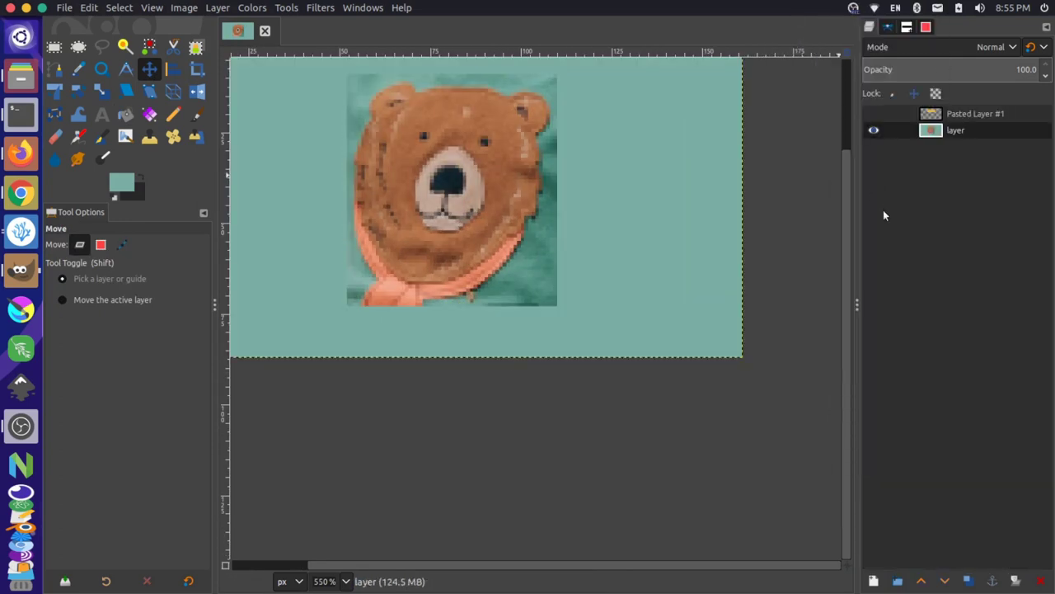
left_click(77, 158)
left_click(62, 303)
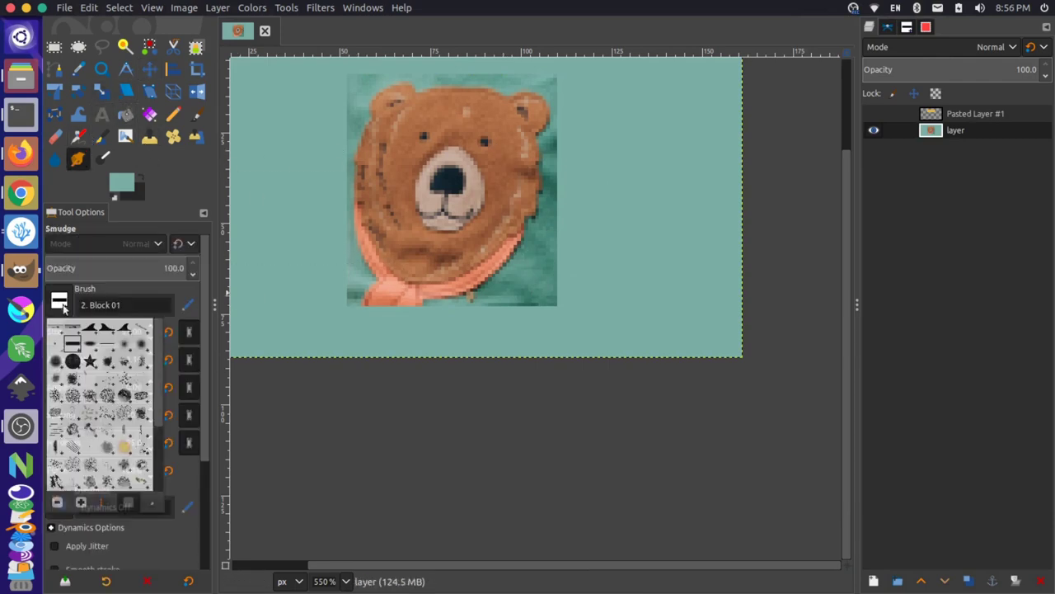
left_click(72, 366)
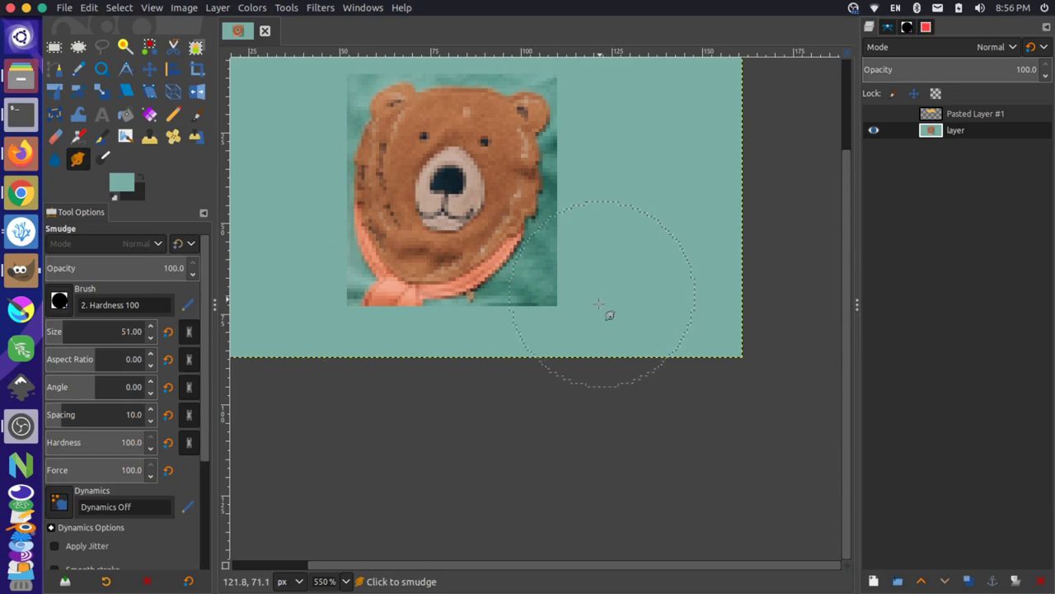
left_click(70, 331)
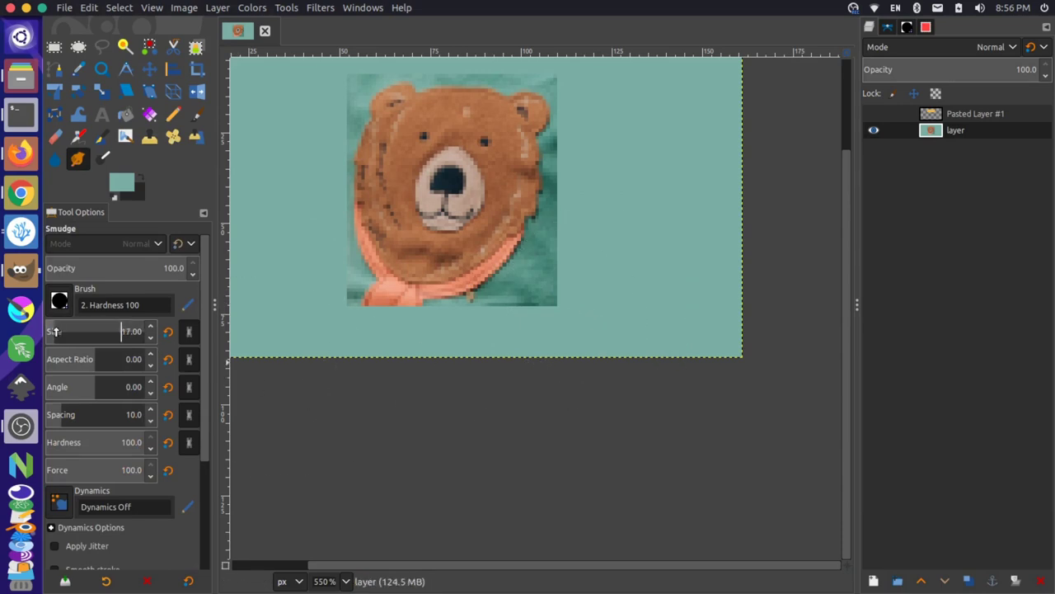
left_click(105, 440)
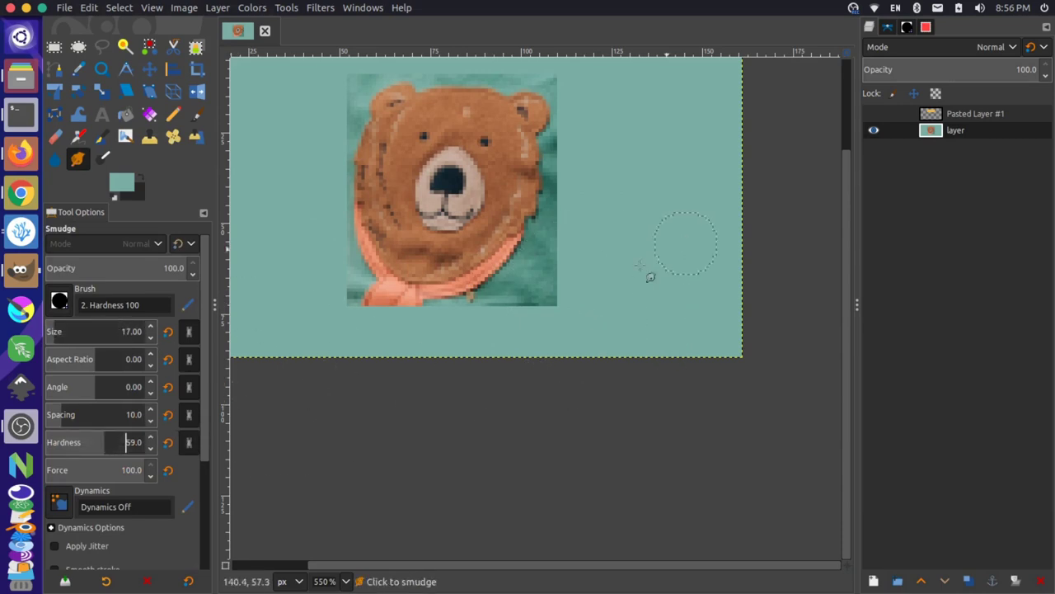
Step: Smudge the scarf edge, the right edge and the upper-left ear edge into the teal
mouse_move(536, 315)
left_mouse_down()
mouse_move(569, 262)
mouse_move(492, 321)
mouse_move(547, 313)
mouse_move(524, 337)
mouse_move(545, 308)
mouse_move(542, 274)
mouse_move(560, 233)
mouse_move(559, 147)
mouse_move(549, 180)
mouse_move(341, 184)
mouse_move(320, 367)
mouse_move(342, 385)
mouse_move(326, 399)
mouse_move(344, 398)
mouse_move(337, 260)
left_mouse_up()
scroll(548, 182, "up", 3)
mouse_move(554, 247)
left_mouse_down()
mouse_move(644, 294)
mouse_move(580, 295)
mouse_move(584, 372)
left_mouse_up()
scroll(608, 358, "up", 3)
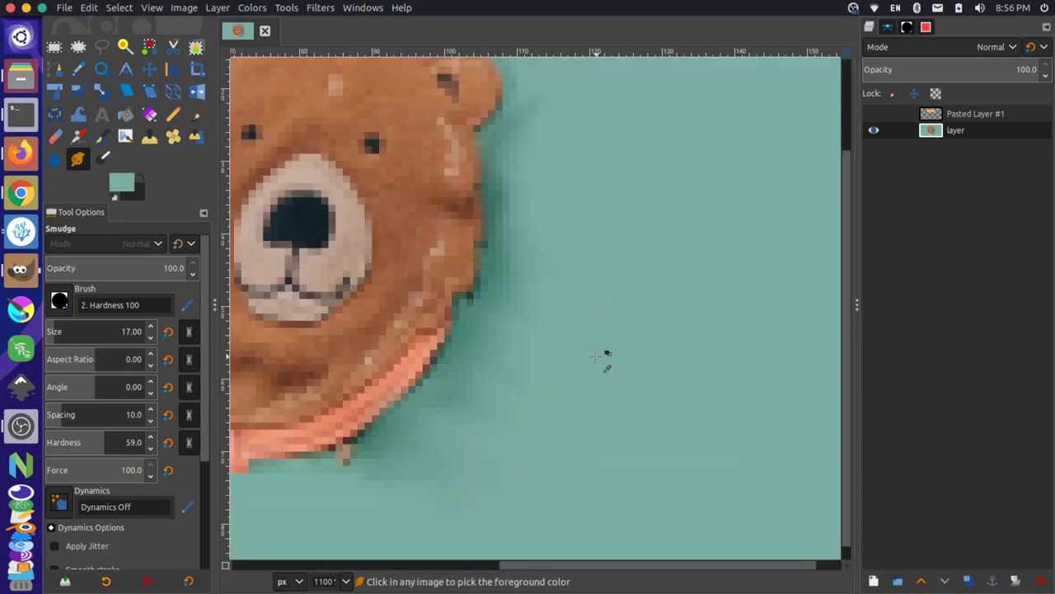
scroll(592, 353, "down", 5)
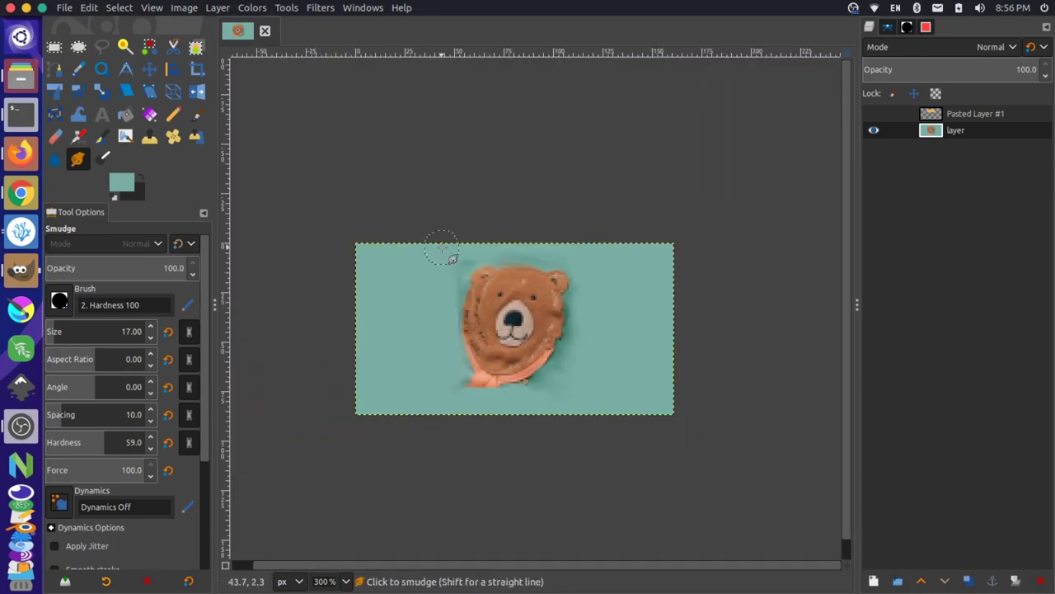
left_click_drag(462, 264, 452, 289)
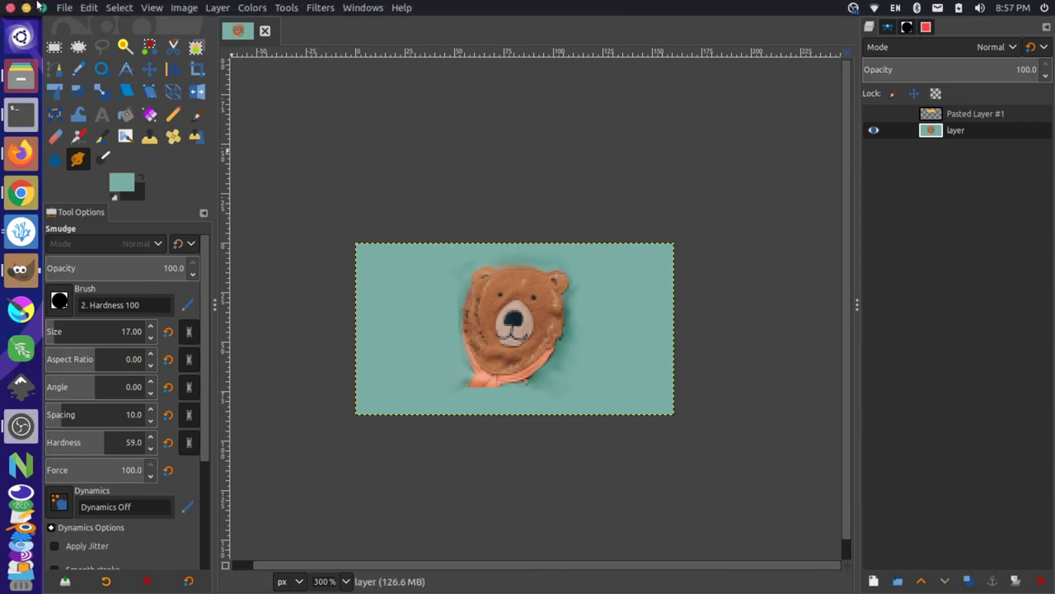
left_click(64, 8)
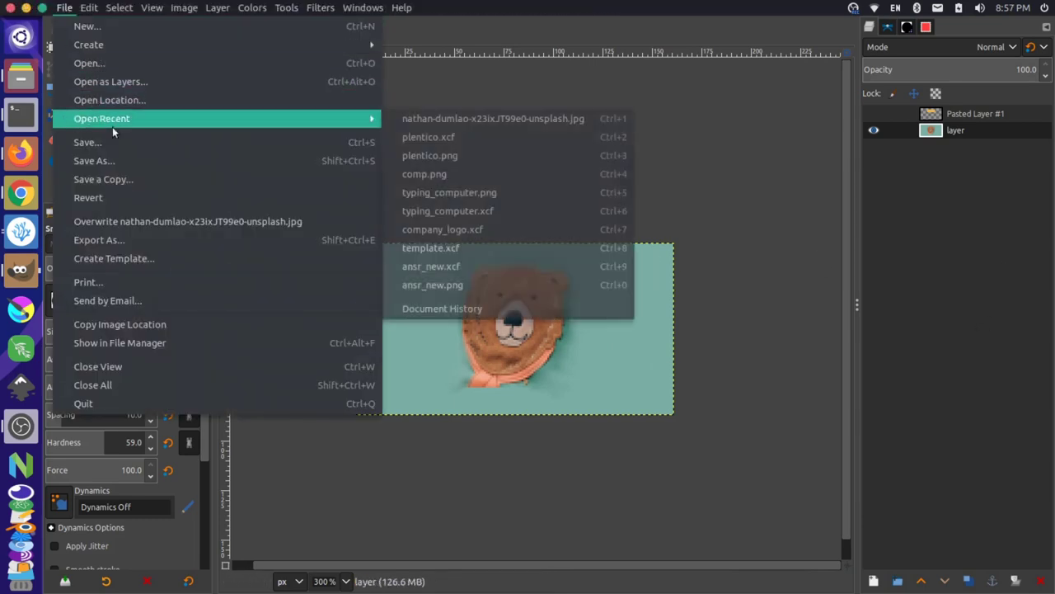
left_click(147, 245)
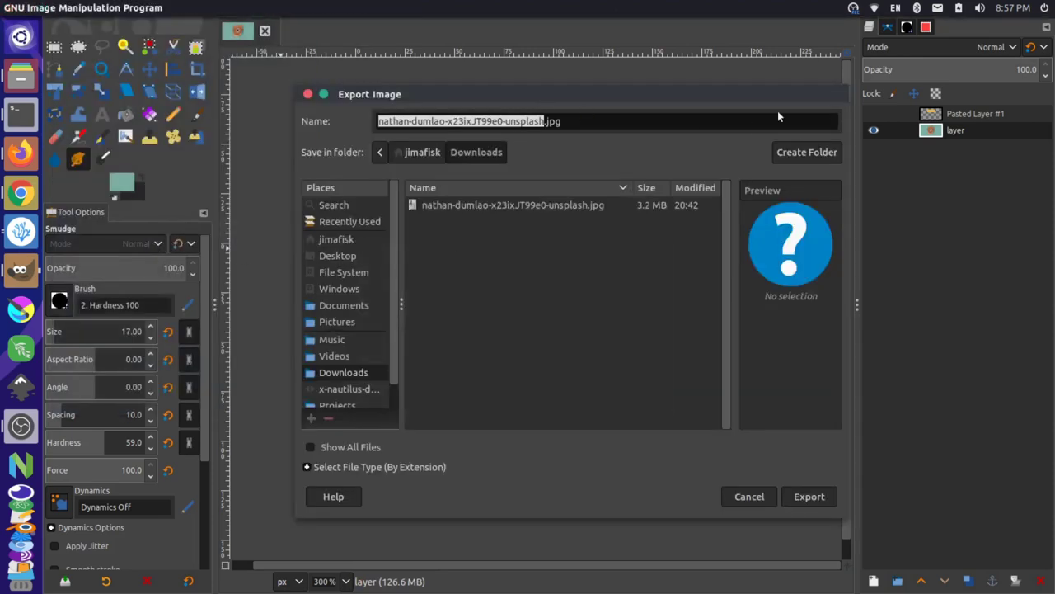
type("whatever")
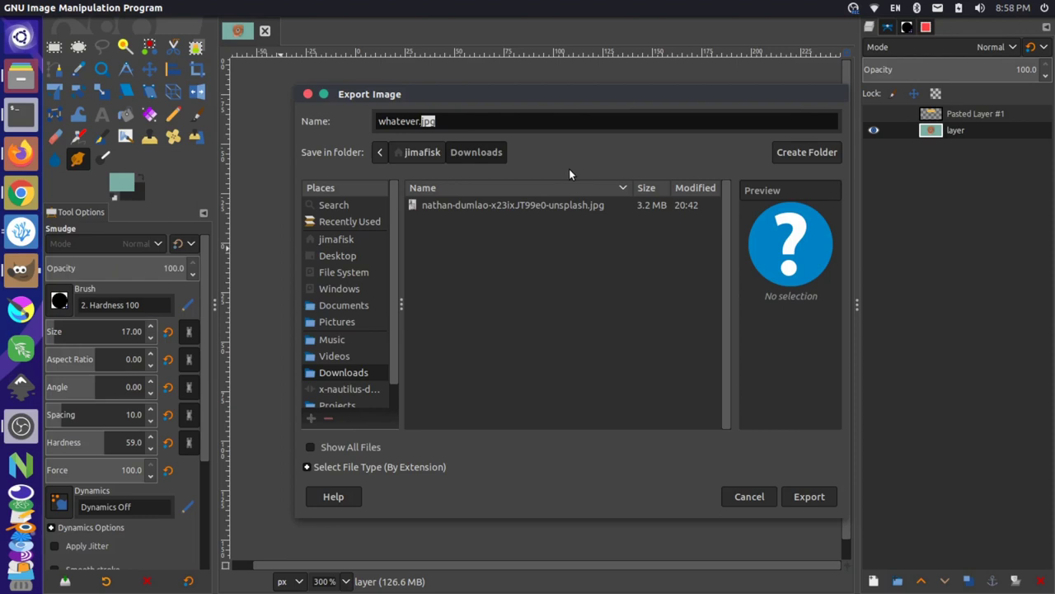
left_click(309, 94)
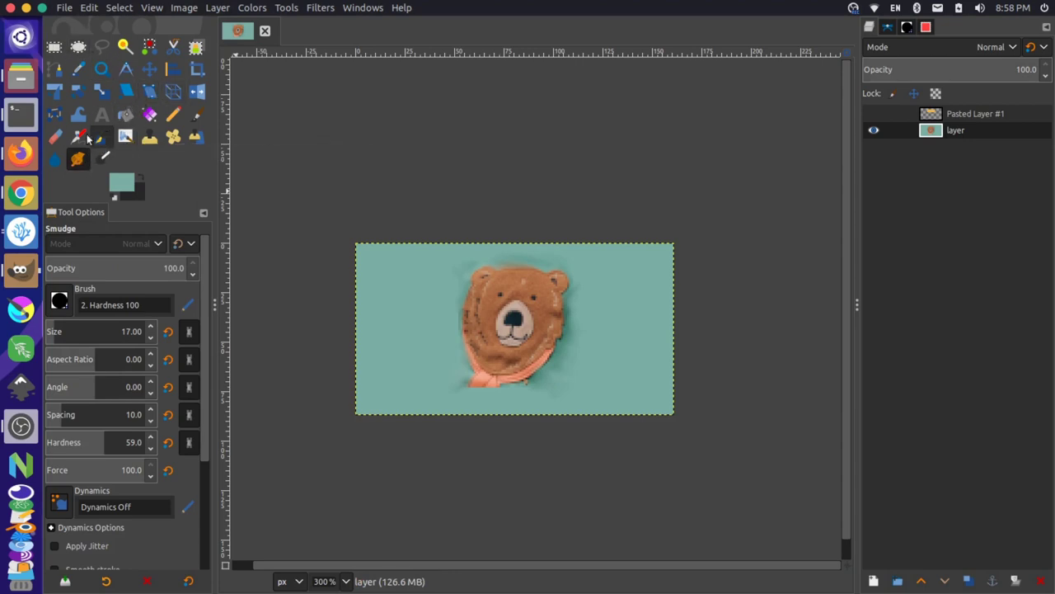
Step: Erase the teal on the image's left and right sides to transparency with vertical Eraser strokes
left_click(55, 136)
mouse_move(596, 245)
left_mouse_down()
mouse_move(612, 303)
mouse_move(610, 422)
left_mouse_up()
mouse_move(446, 221)
left_mouse_down()
mouse_move(428, 434)
mouse_move(411, 386)
mouse_move(408, 215)
mouse_move(411, 327)
mouse_move(430, 261)
mouse_move(416, 233)
mouse_move(385, 439)
mouse_move(367, 211)
mouse_move(360, 352)
mouse_move(368, 406)
mouse_move(397, 413)
mouse_move(381, 340)
mouse_move(410, 243)
left_mouse_up()
mouse_move(638, 224)
left_mouse_down()
mouse_move(644, 351)
mouse_move(622, 259)
mouse_move(629, 408)
mouse_move(646, 399)
mouse_move(668, 297)
mouse_move(647, 221)
mouse_move(666, 410)
mouse_move(649, 391)
mouse_move(641, 280)
left_mouse_up()
Step: Export as JPEG over the original .jpg in Downloads, confirming the replace and accepting default JPEG options
left_click(64, 8)
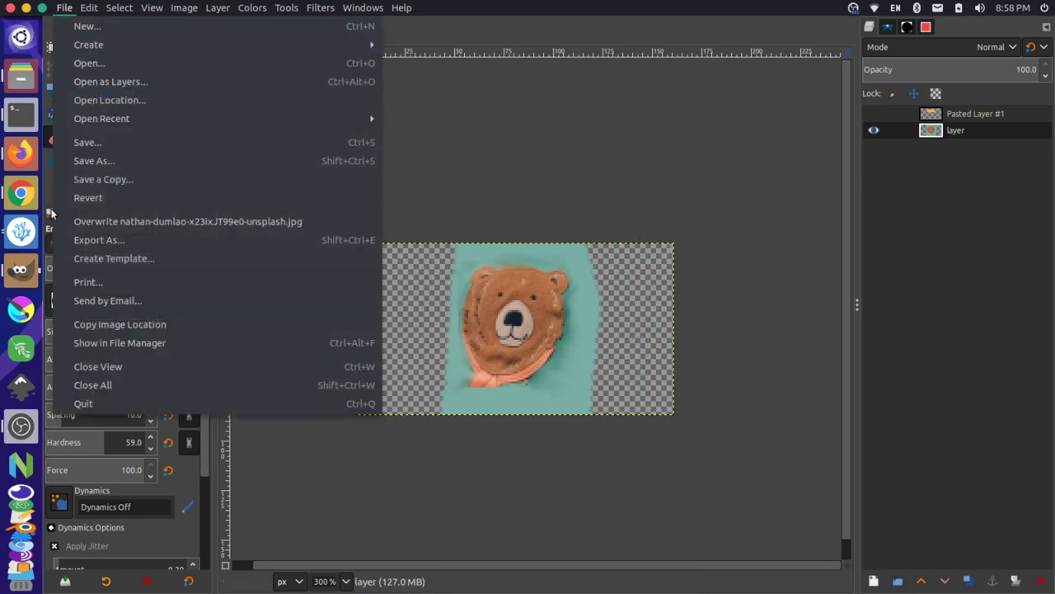
left_click(130, 241)
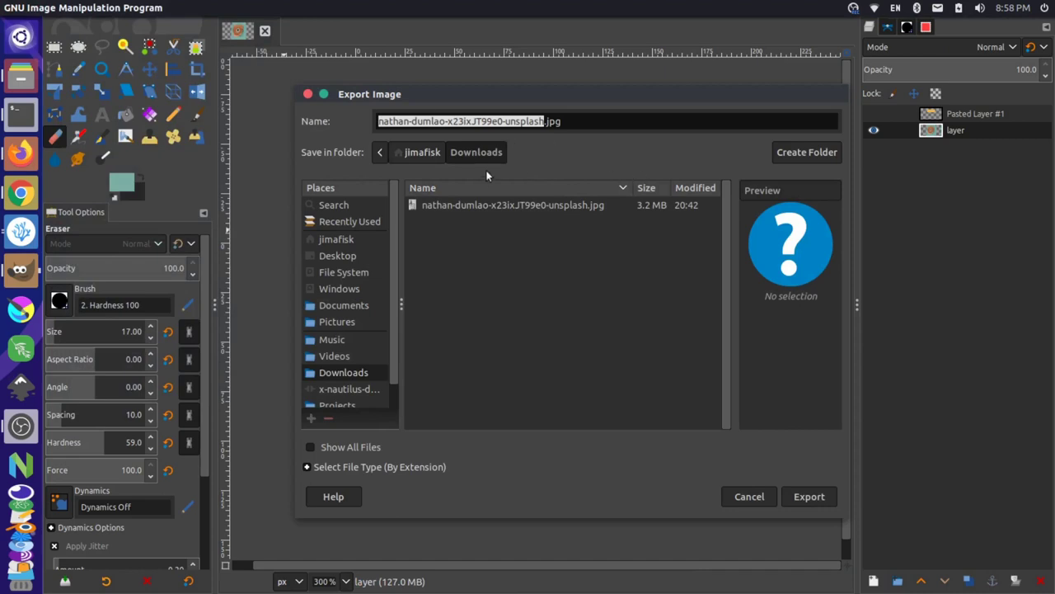
left_click(807, 496)
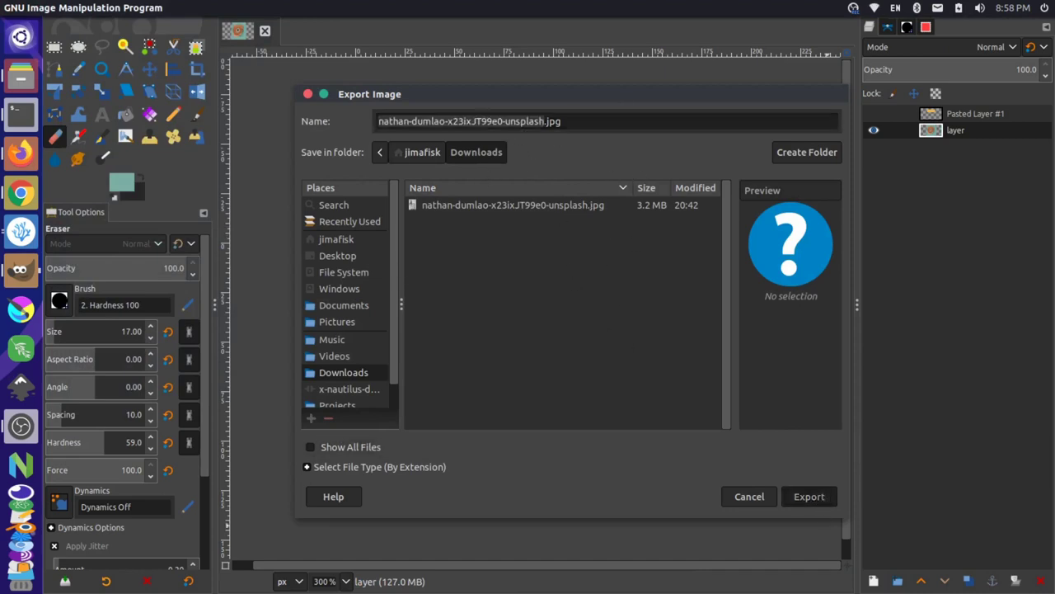
left_click(713, 371)
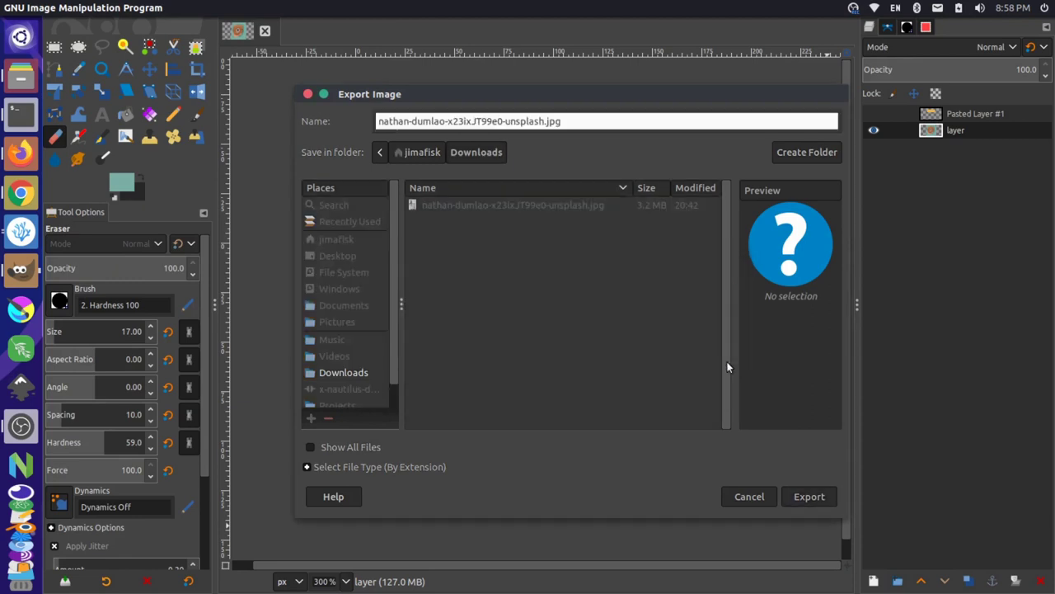
left_click(641, 474)
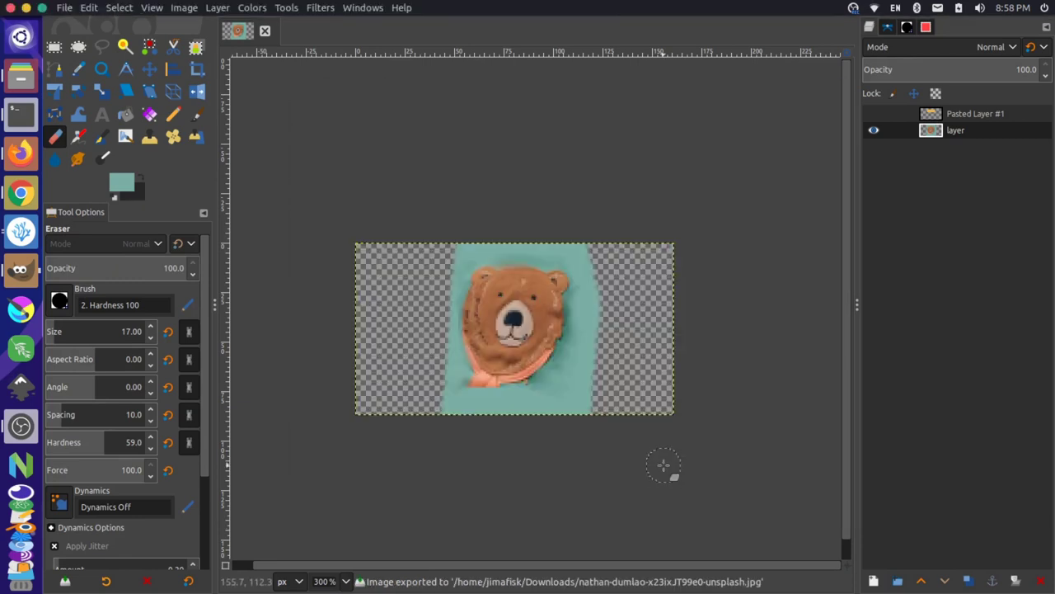
Step: View the exported 161×87 bear JPG from Downloads, zooming to check its dark sides, then close it
left_click(22, 77)
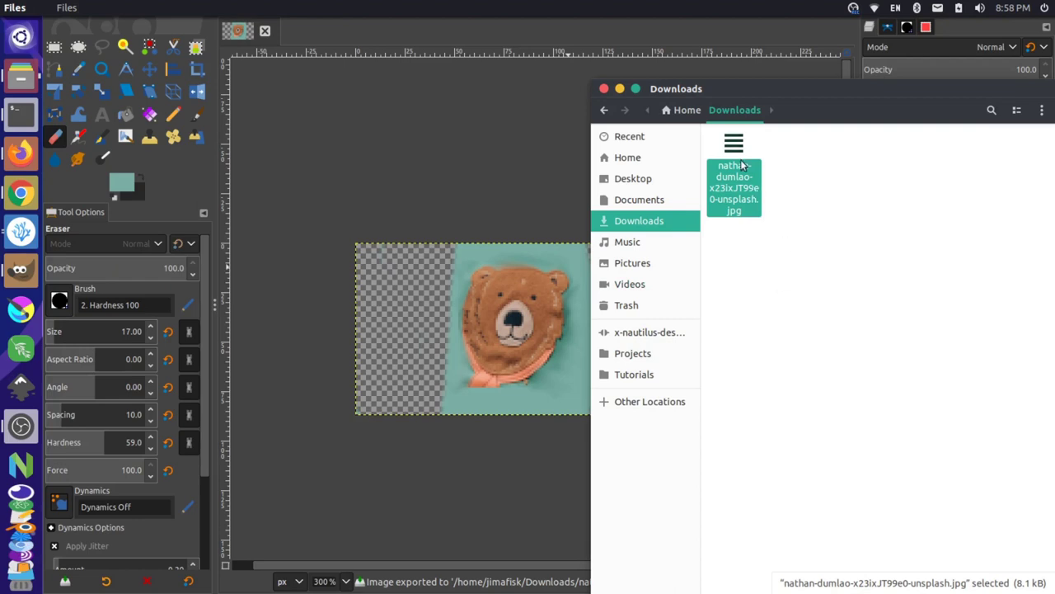
double_click(733, 165)
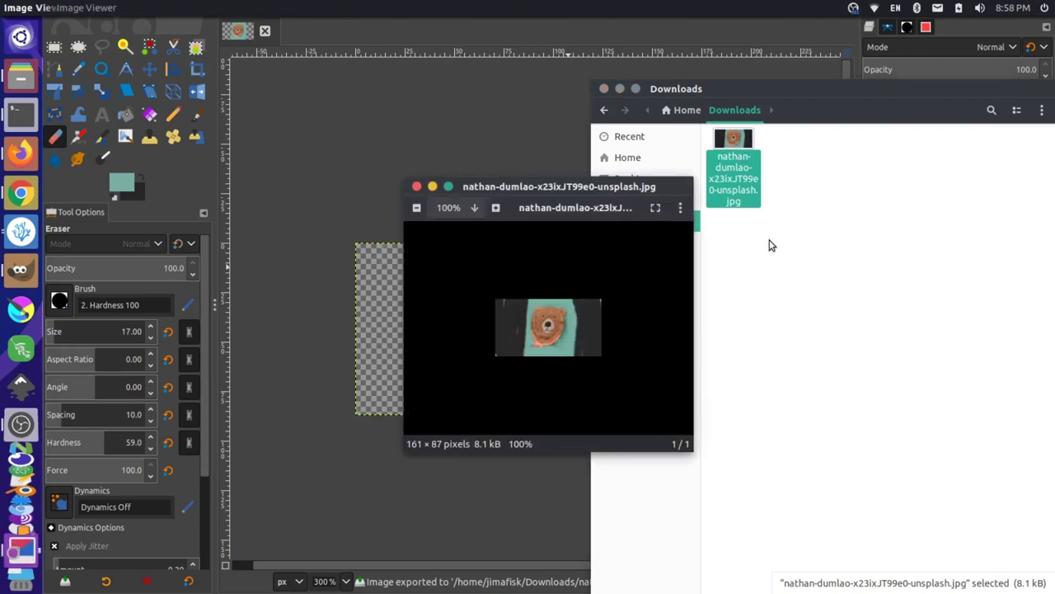
scroll(581, 320, "up", 5)
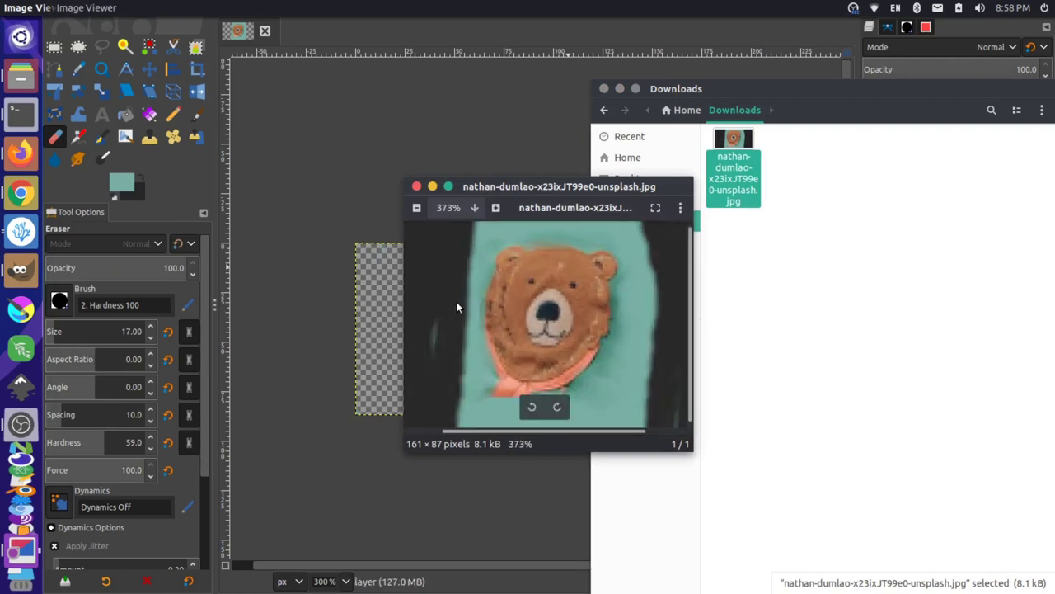
scroll(470, 307, "down", 2)
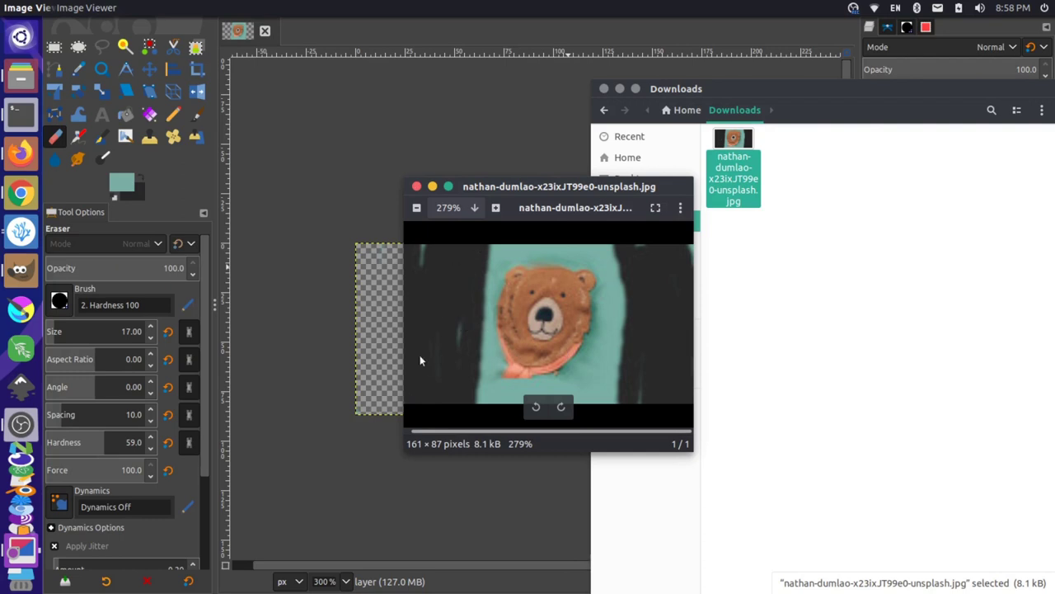
left_click(417, 187)
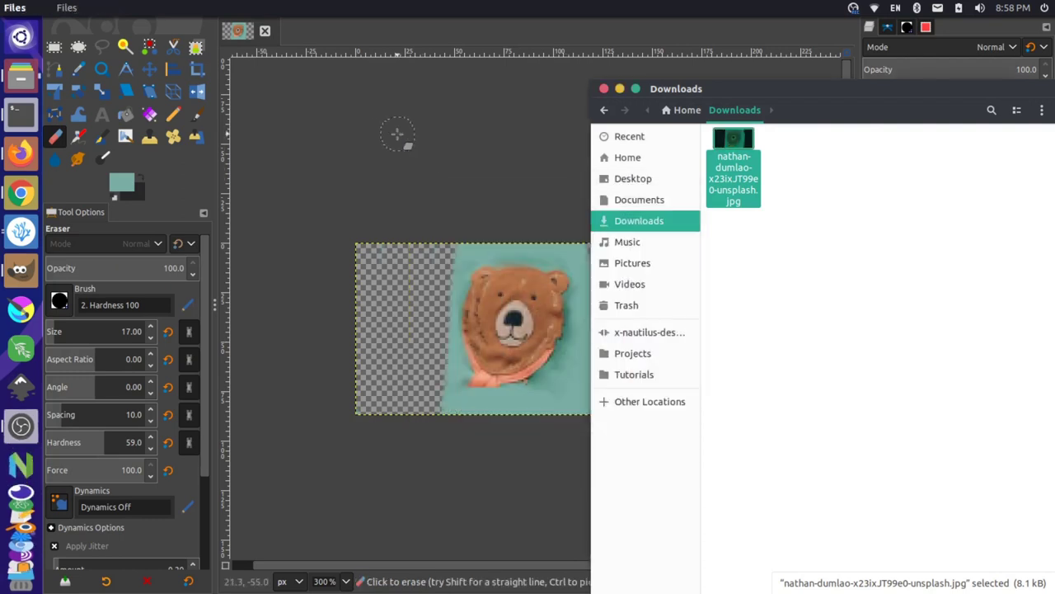
left_click(313, 29)
Step: Export the bear image again with the .jpg extension changed to .png, keeping default PNG settings
left_click(64, 7)
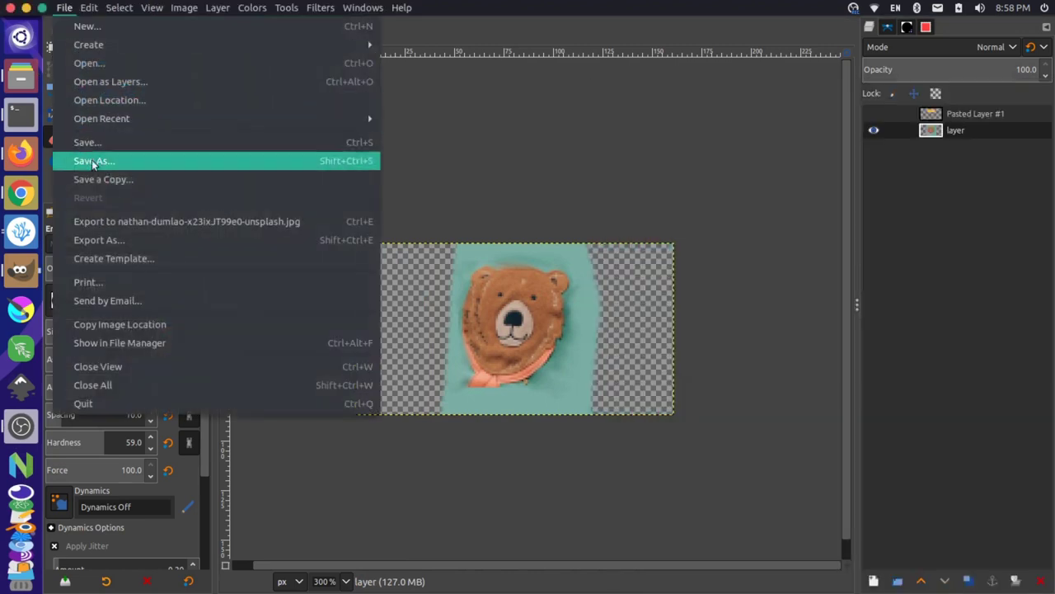
left_click(116, 239)
left_click(606, 122)
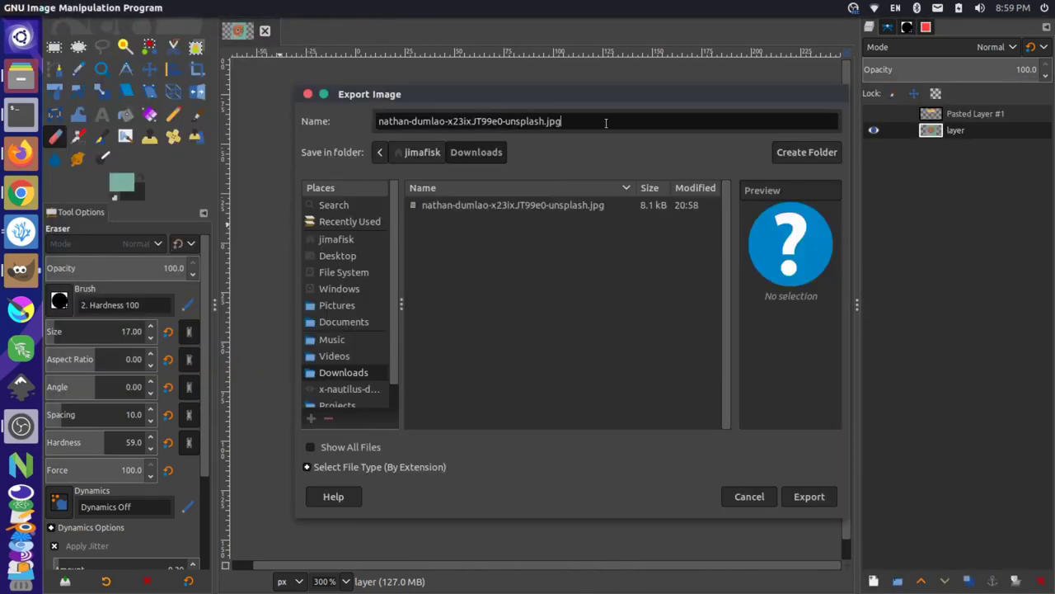
key("BackSpace")
key("BackSpace")
type("png")
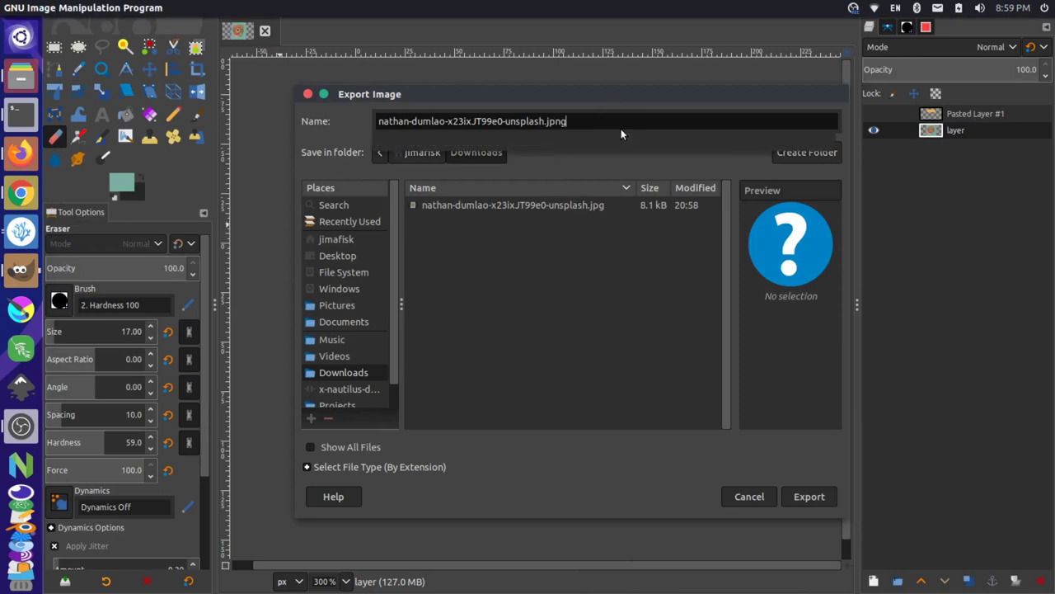
key("BackSpace")
key("BackSpace")
key("BackSpace")
key("BackSpace")
type("png")
left_click(809, 497)
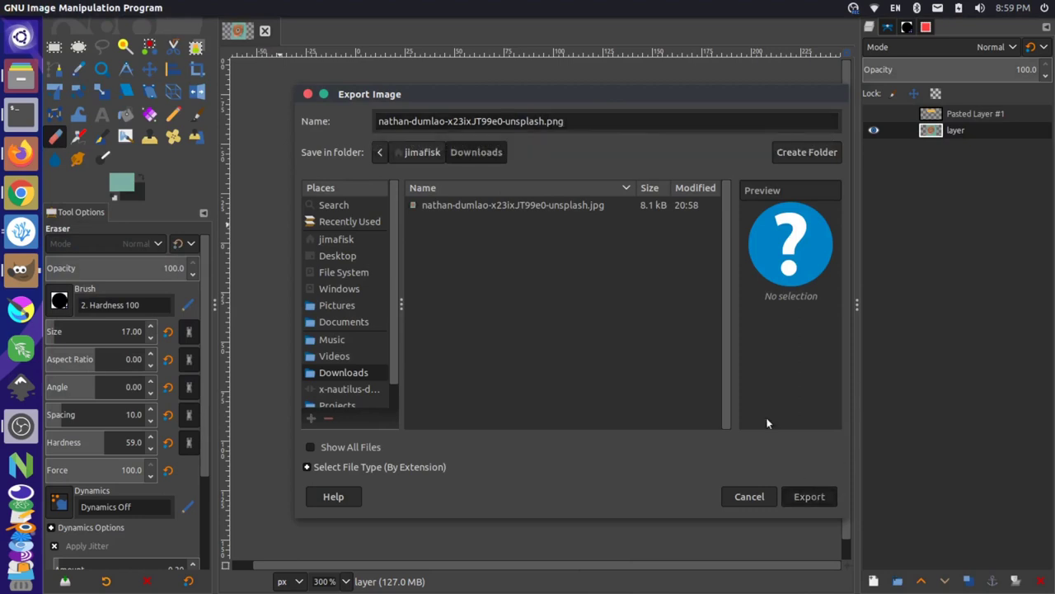
left_click(659, 502)
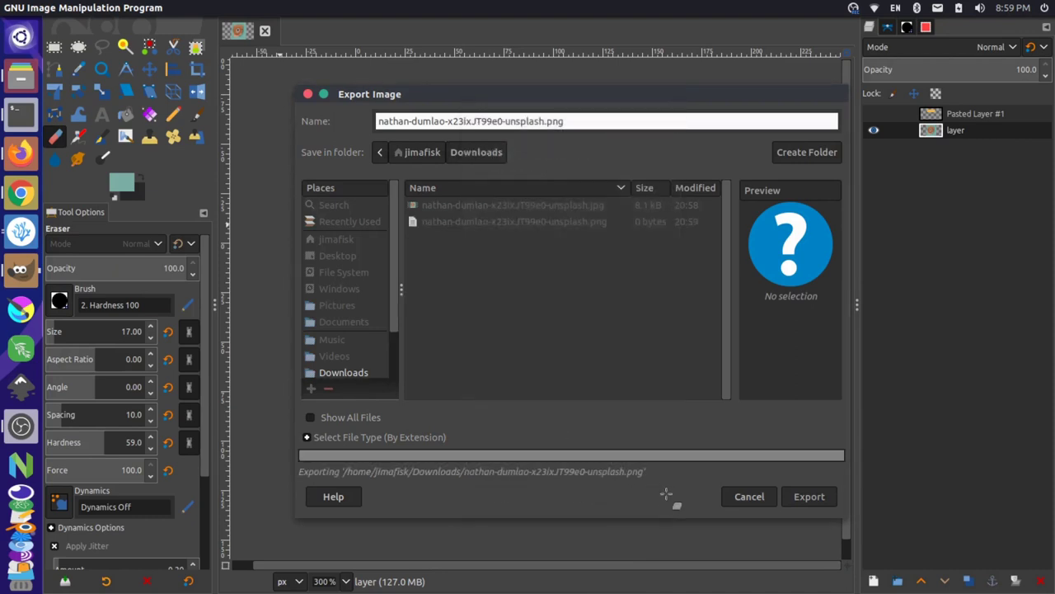
key("alt+Tab")
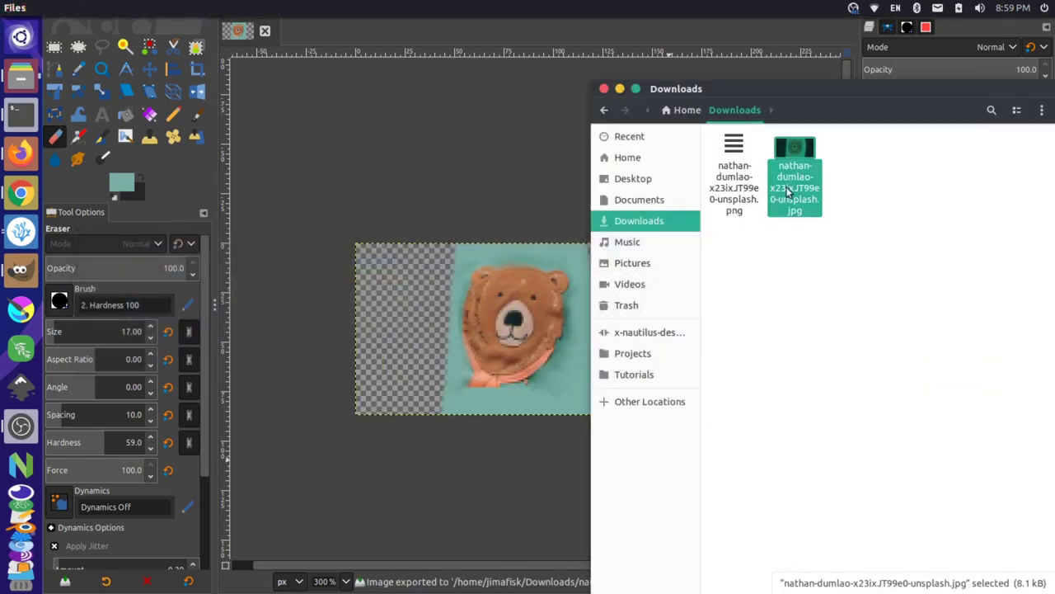
Step: Open the exported 161×87, 15.6 kB PNG from Downloads in Image Viewer to check its transparent sides
left_click(742, 157)
key("Return")
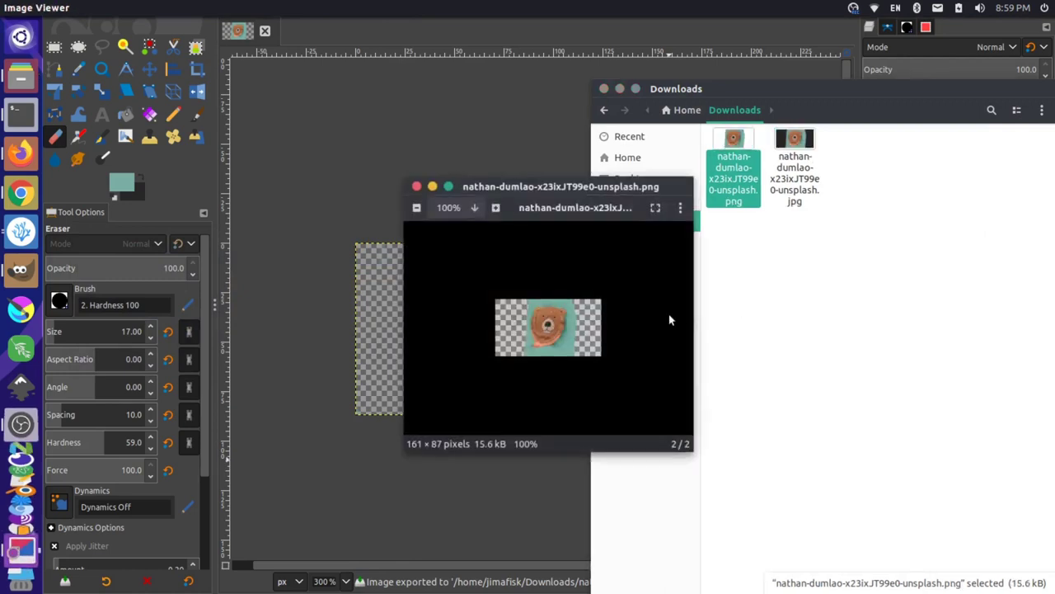